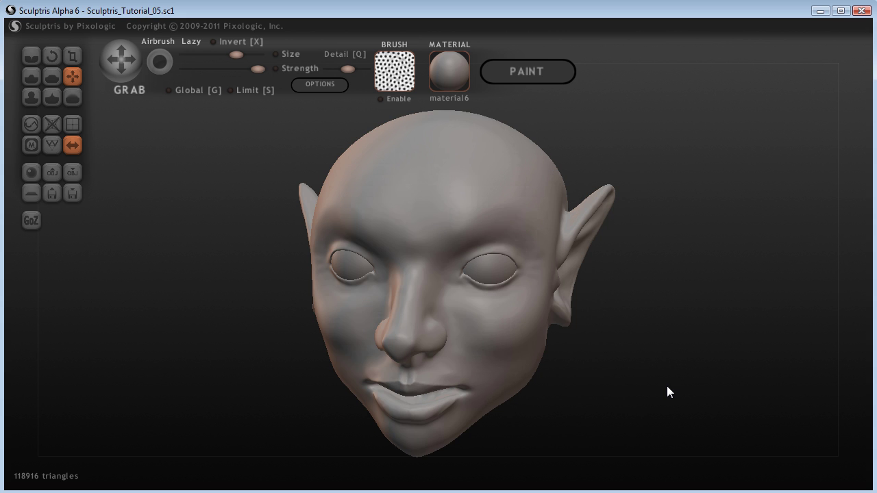
Turn on the wireframe overlay and orbit round to view the back of the head and ears
{"action": "left_click_drag", "start_coordinate": [667, 386], "coordinate": [687, 357]}
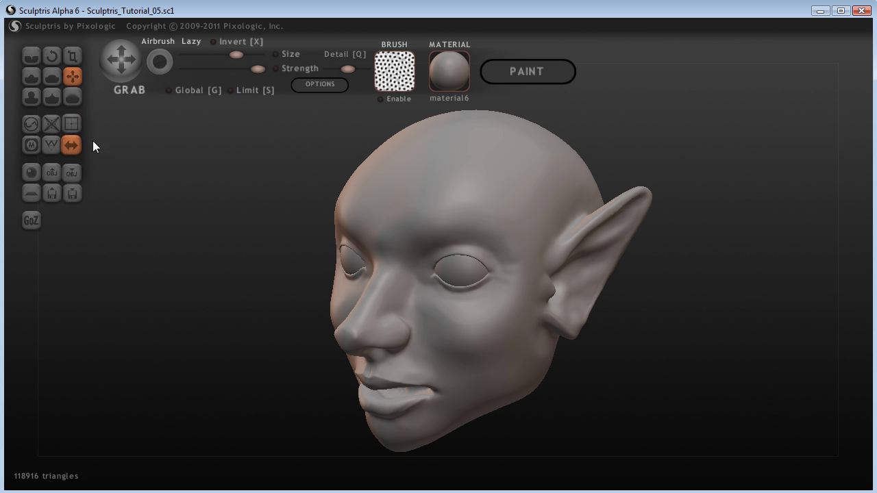
{"action": "left_click", "coordinate": [52, 145]}
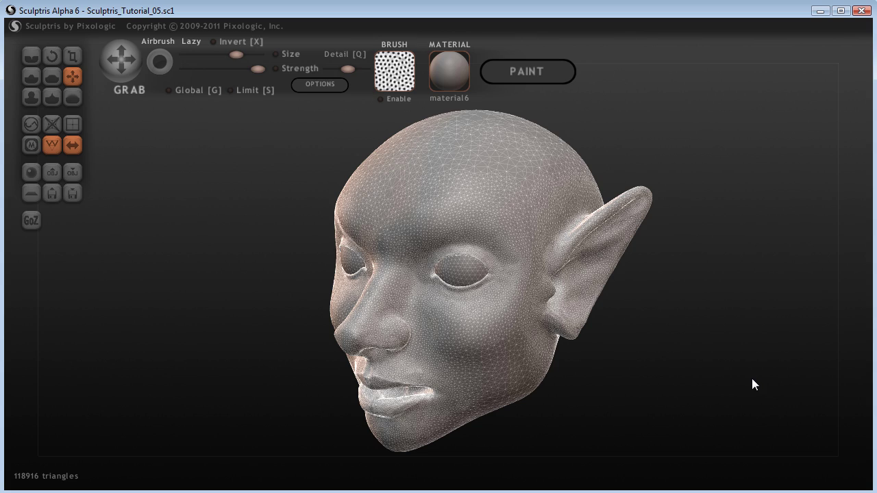
{"action": "left_click_drag", "start_coordinate": [752, 378], "coordinate": [618, 360]}
{"action": "scroll", "coordinate": [723, 340], "scroll_direction": "down", "scroll_amount": 3}
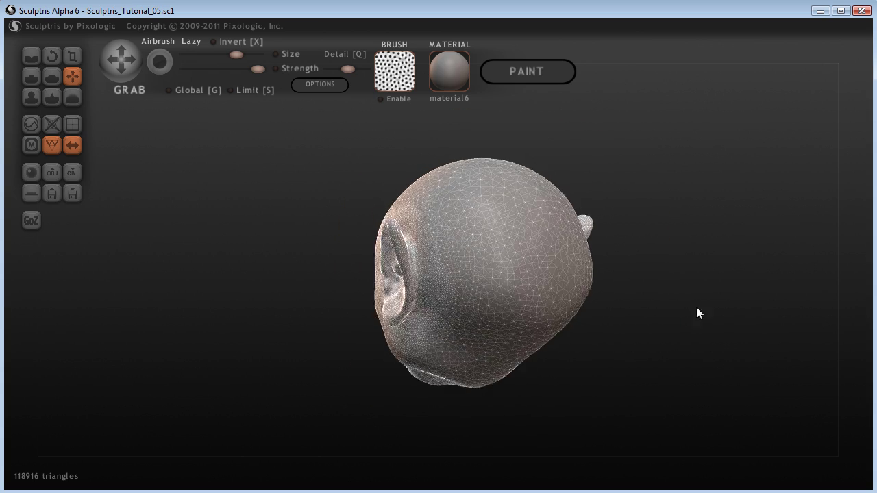
{"action": "left_click_drag", "start_coordinate": [698, 313], "coordinate": [640, 276]}
With the Reduce Brush (Y), coarsen the mesh over the back and lower back of the head
{"action": "key", "text": "y"}
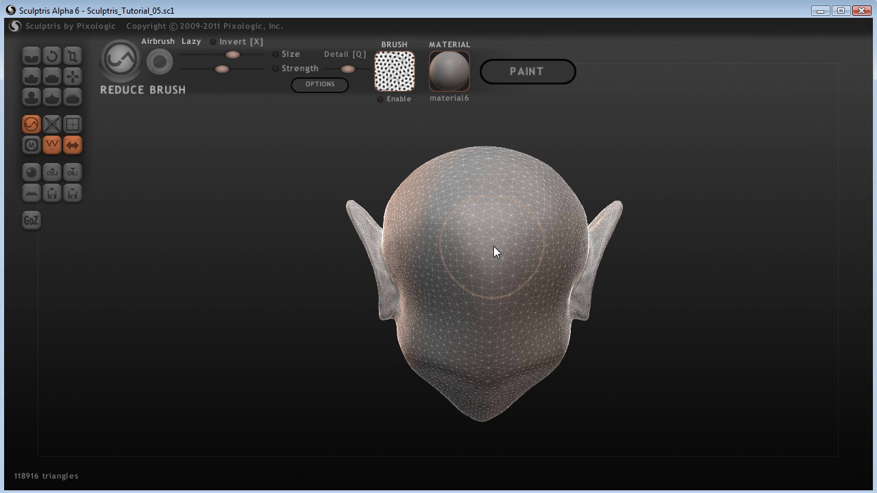
{"action": "mouse_move", "coordinate": [493, 245]}
{"action": "left_mouse_down"}
{"action": "mouse_move", "coordinate": [476, 202]}
{"action": "mouse_move", "coordinate": [470, 270]}
{"action": "mouse_move", "coordinate": [486, 265]}
{"action": "mouse_move", "coordinate": [488, 215]}
{"action": "left_mouse_up"}
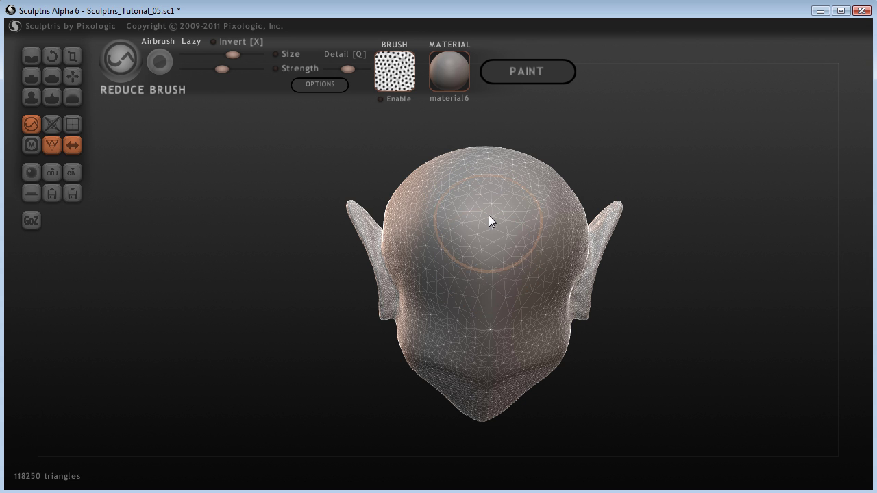
{"action": "left_click_drag", "start_coordinate": [675, 396], "coordinate": [658, 350]}
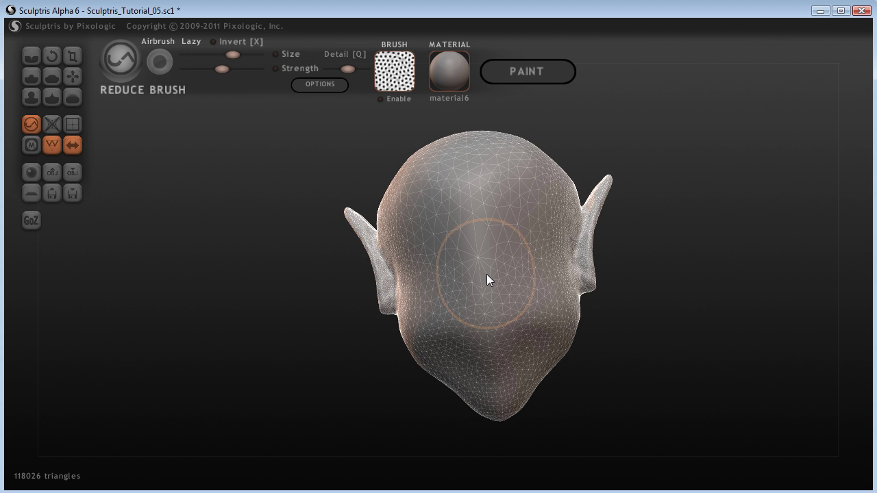
{"action": "left_click_drag", "start_coordinate": [479, 295], "coordinate": [486, 337]}
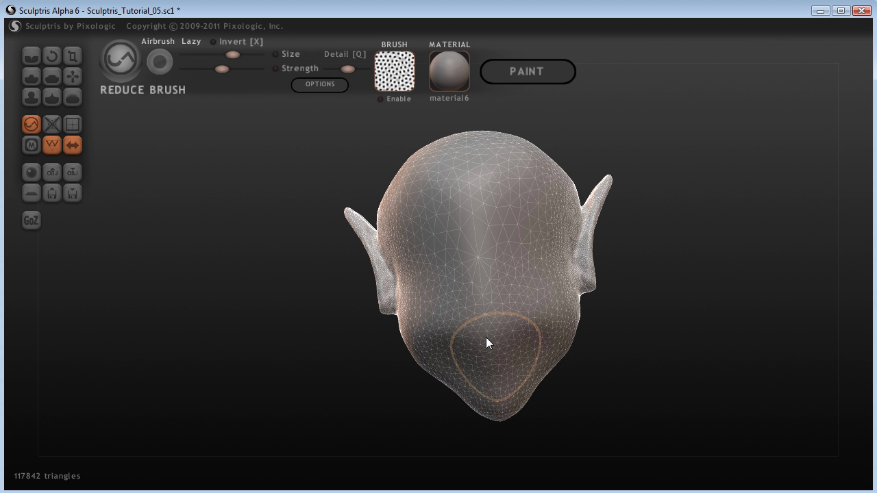
{"action": "left_click_drag", "start_coordinate": [486, 336], "coordinate": [474, 268]}
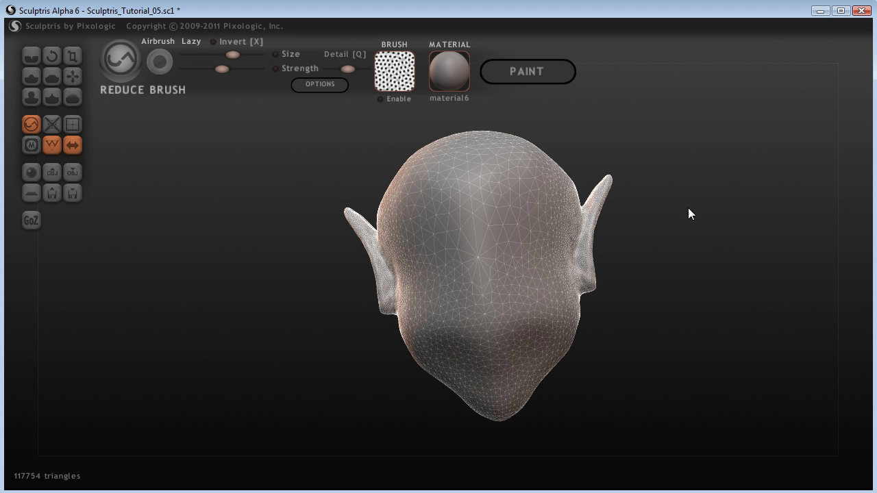
{"action": "left_click_drag", "start_coordinate": [689, 212], "coordinate": [650, 333]}
Reduce triangles over the centre, crown and side of the head, down to 107222 triangles
{"action": "mouse_move", "coordinate": [482, 265]}
{"action": "left_mouse_down"}
{"action": "mouse_move", "coordinate": [505, 295]}
{"action": "mouse_move", "coordinate": [487, 332]}
{"action": "mouse_move", "coordinate": [486, 372]}
{"action": "mouse_move", "coordinate": [473, 380]}
{"action": "mouse_move", "coordinate": [481, 379]}
{"action": "left_mouse_up"}
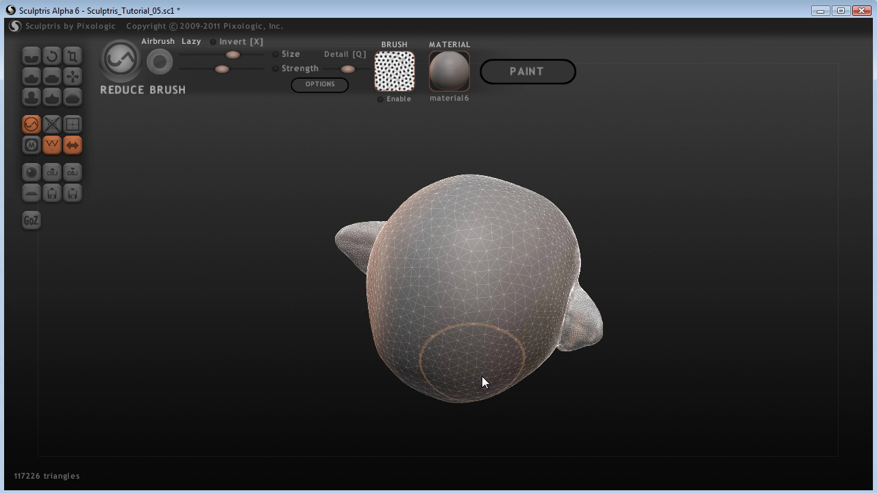
{"action": "right_click_drag", "start_coordinate": [482, 379], "coordinate": [412, 291]}
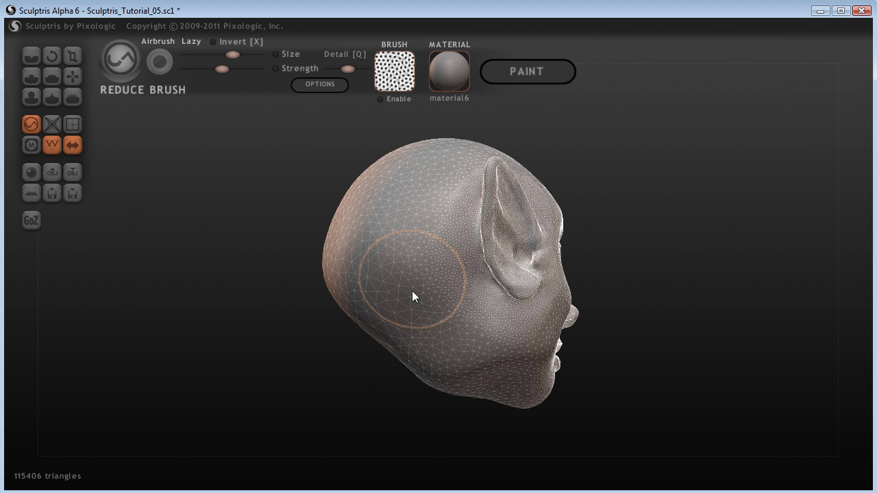
{"action": "left_click_drag", "start_coordinate": [412, 291], "coordinate": [469, 346]}
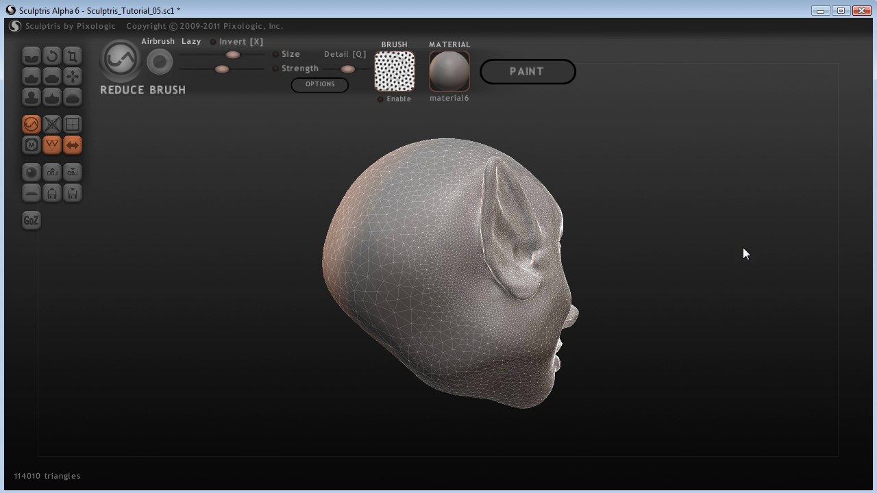
{"action": "mouse_move", "coordinate": [745, 254]}
{"action": "right_mouse_down"}
{"action": "mouse_move", "coordinate": [673, 306]}
{"action": "mouse_move", "coordinate": [487, 276]}
{"action": "right_mouse_up"}
{"action": "left_click_drag", "start_coordinate": [411, 289], "coordinate": [270, 276]}
{"action": "right_click_drag", "start_coordinate": [153, 364], "coordinate": [362, 295]}
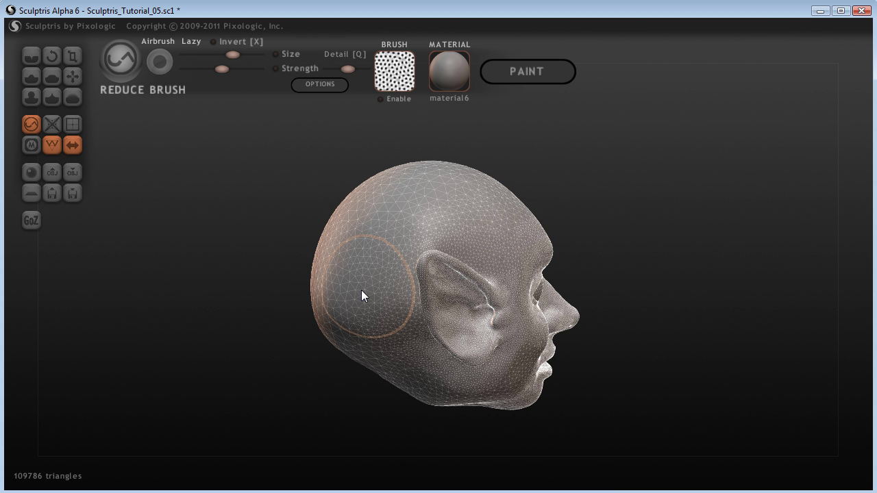
{"action": "mouse_move", "coordinate": [362, 296]}
{"action": "left_mouse_down"}
{"action": "mouse_move", "coordinate": [358, 344]}
{"action": "mouse_move", "coordinate": [381, 374]}
{"action": "mouse_move", "coordinate": [394, 361]}
{"action": "mouse_move", "coordinate": [438, 398]}
{"action": "left_mouse_up"}
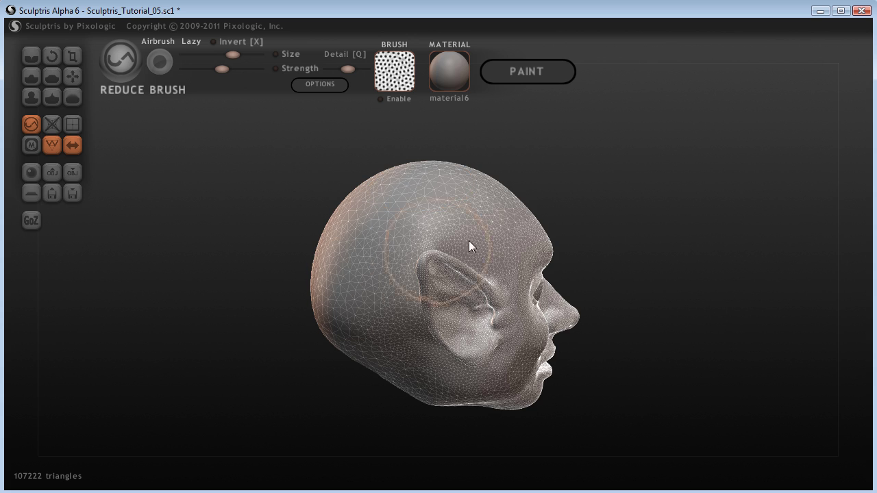
{"action": "left_click_drag", "start_coordinate": [744, 326], "coordinate": [636, 326]}
Shrink the brush and reduce the mesh over the cheek toward the chin
{"action": "scroll", "coordinate": [643, 328], "scroll_direction": "up", "scroll_amount": 3}
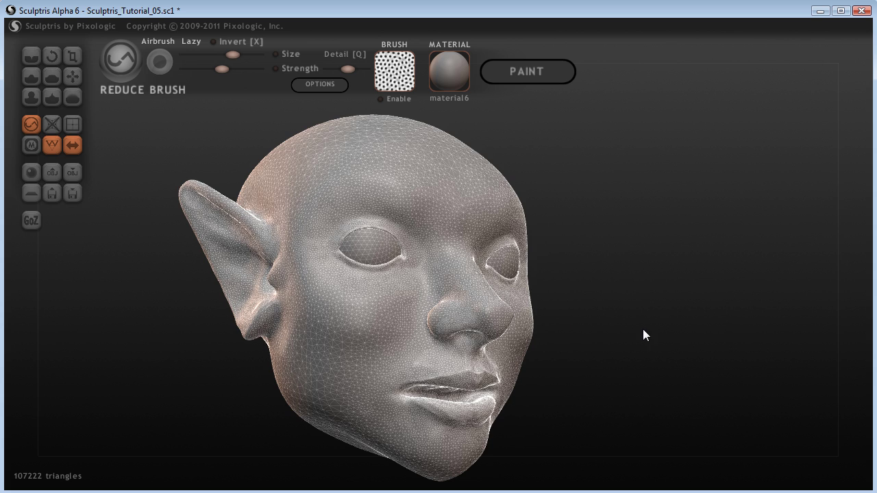
{"action": "key", "text": "bracketleft"}
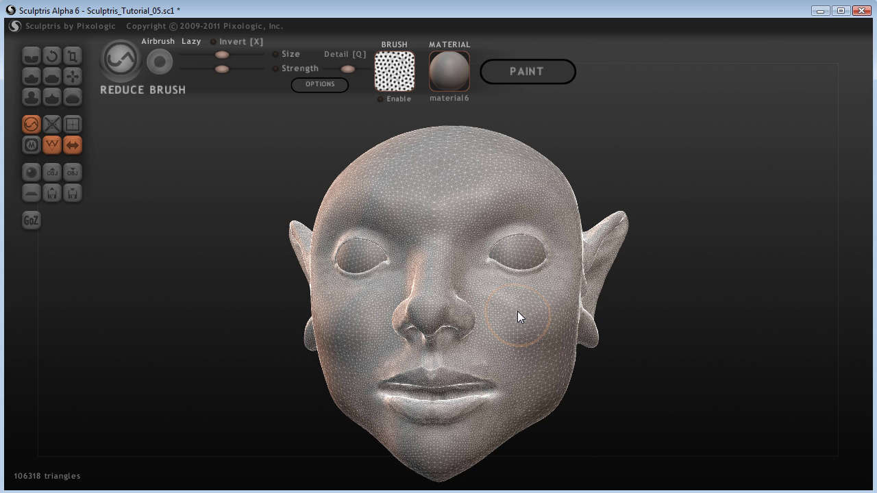
{"action": "mouse_move", "coordinate": [518, 311]}
{"action": "left_mouse_down"}
{"action": "mouse_move", "coordinate": [517, 343]}
{"action": "mouse_move", "coordinate": [553, 392]}
{"action": "mouse_move", "coordinate": [475, 450]}
{"action": "mouse_move", "coordinate": [556, 437]}
{"action": "mouse_move", "coordinate": [685, 372]}
{"action": "mouse_move", "coordinate": [638, 372]}
{"action": "left_mouse_up"}
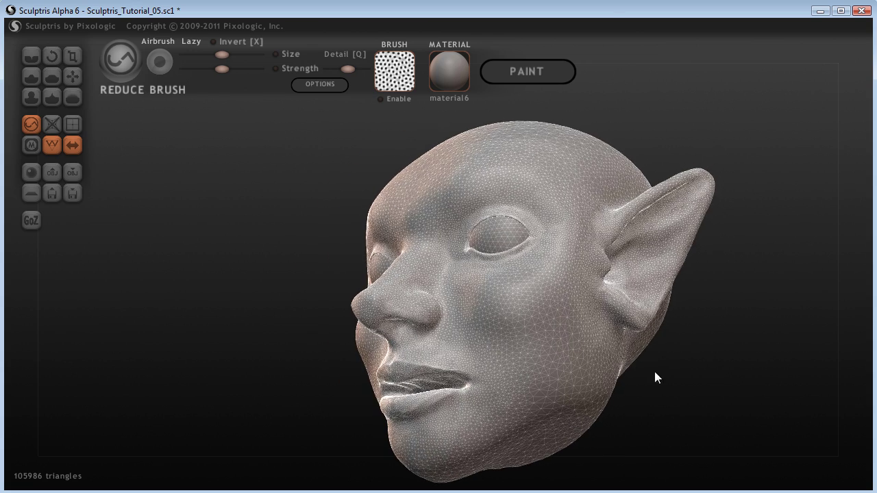
{"action": "scroll", "coordinate": [521, 309], "scroll_direction": "up", "scroll_amount": 2}
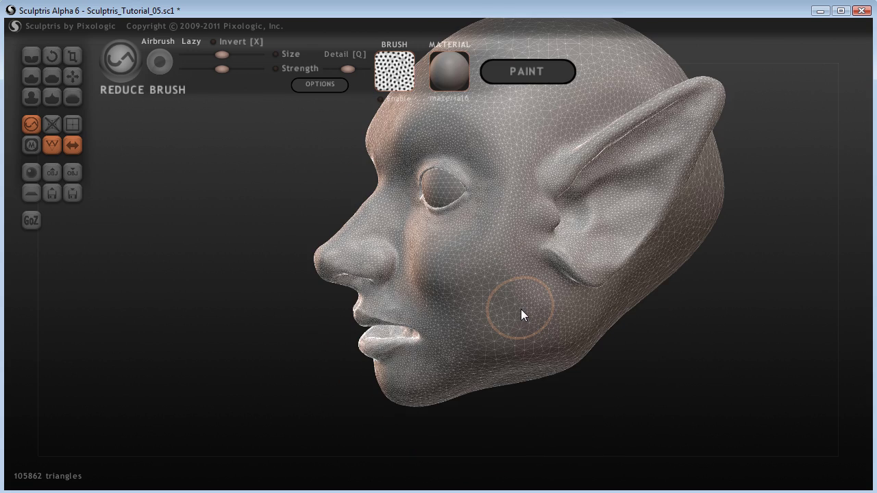
{"action": "left_click_drag", "start_coordinate": [521, 309], "coordinate": [516, 329]}
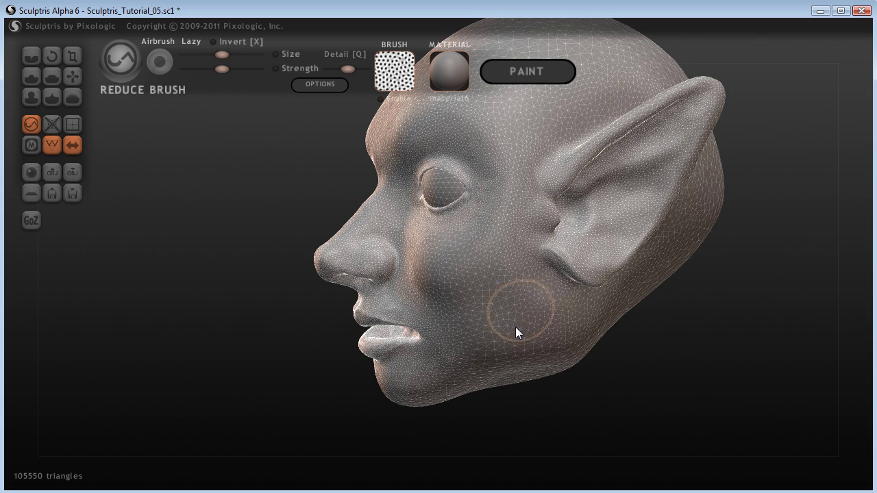
Rotate the head back to an exact front view
{"action": "left_click_drag", "start_coordinate": [489, 404], "coordinate": [624, 413]}
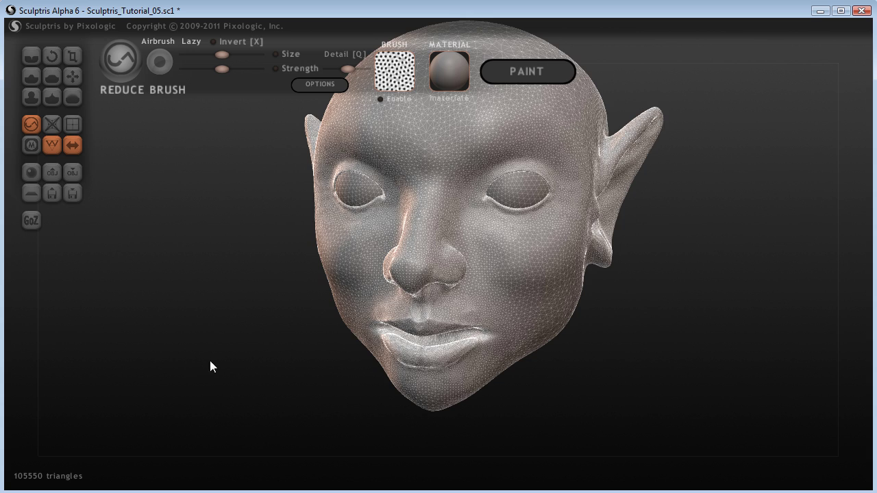
{"action": "left_click_drag", "start_coordinate": [210, 362], "coordinate": [671, 339]}
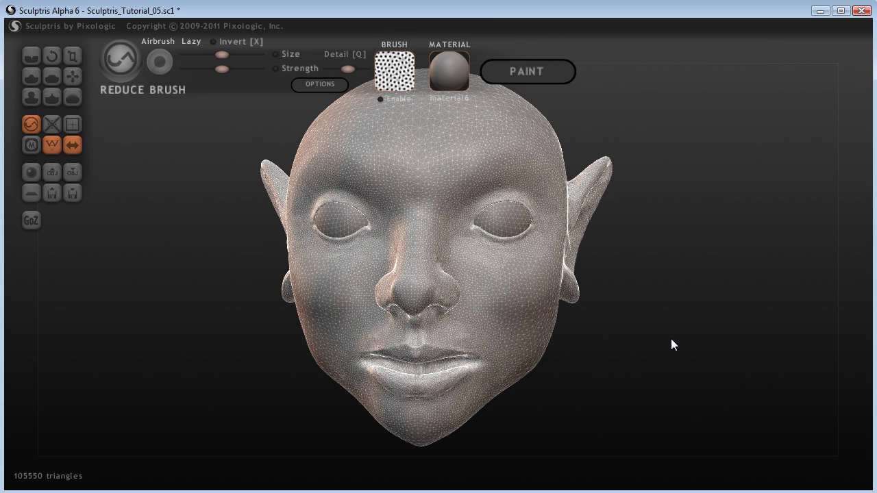
{"action": "scroll", "coordinate": [675, 326], "scroll_direction": "down", "scroll_amount": 3}
{"action": "left_click_drag", "start_coordinate": [625, 307], "coordinate": [628, 307], "text": "shift"}
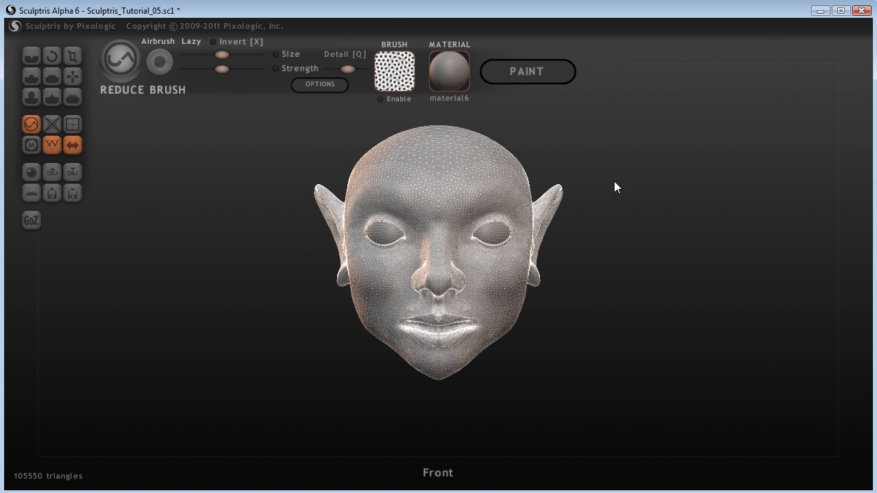
Orbit the reduced 105550-triangle head through front, three-quarter and side views to inspect it
{"action": "left_click_drag", "start_coordinate": [623, 166], "coordinate": [598, 355]}
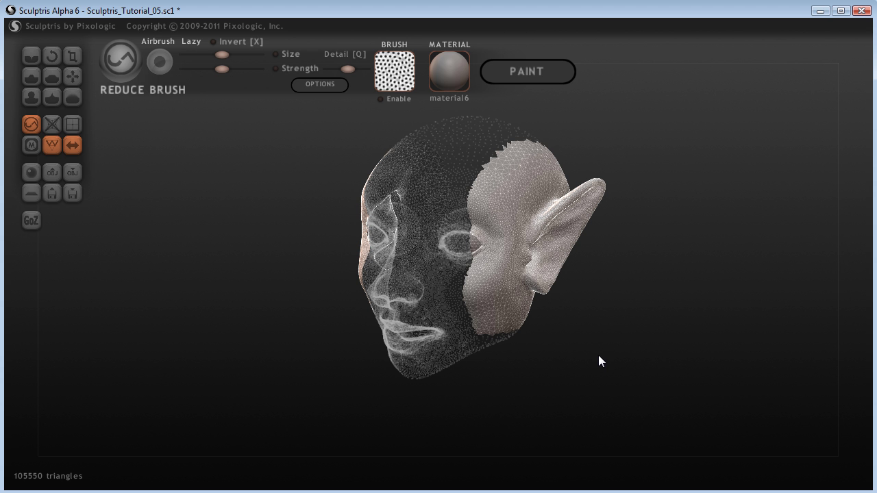
{"action": "left_click_drag", "start_coordinate": [598, 355], "coordinate": [618, 348]}
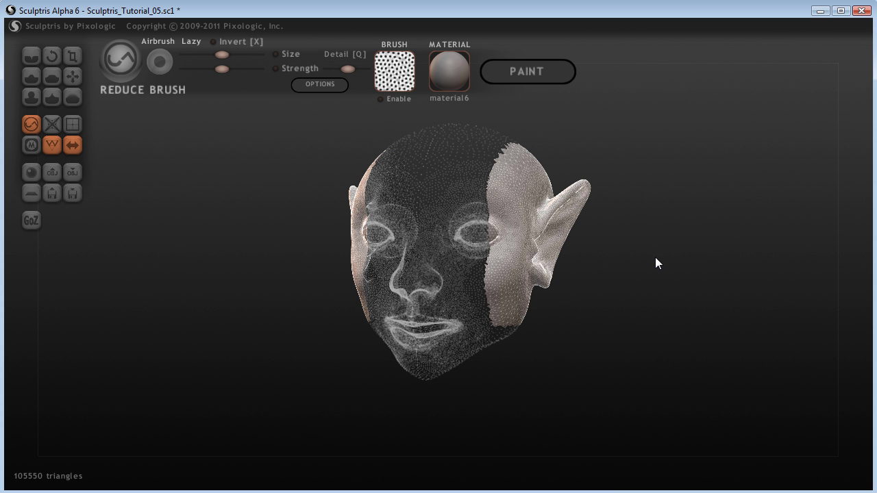
{"action": "left_click_drag", "start_coordinate": [636, 288], "coordinate": [695, 317]}
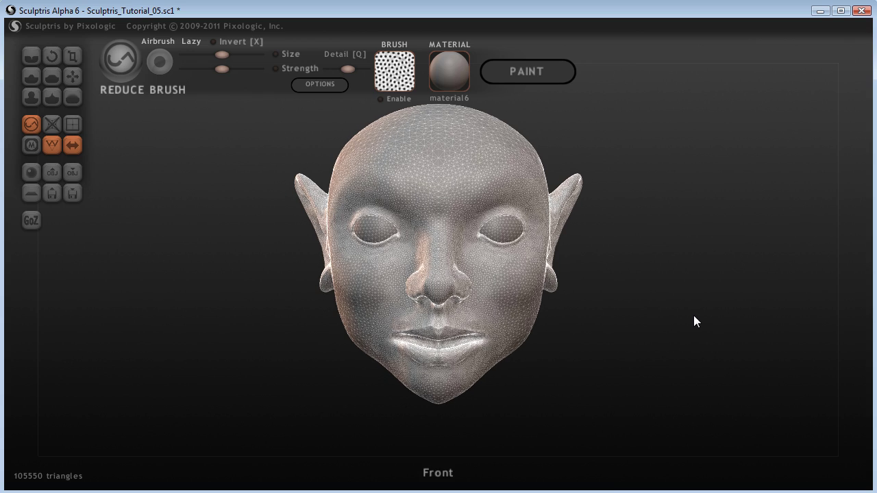
{"action": "left_click_drag", "start_coordinate": [655, 340], "coordinate": [280, 377]}
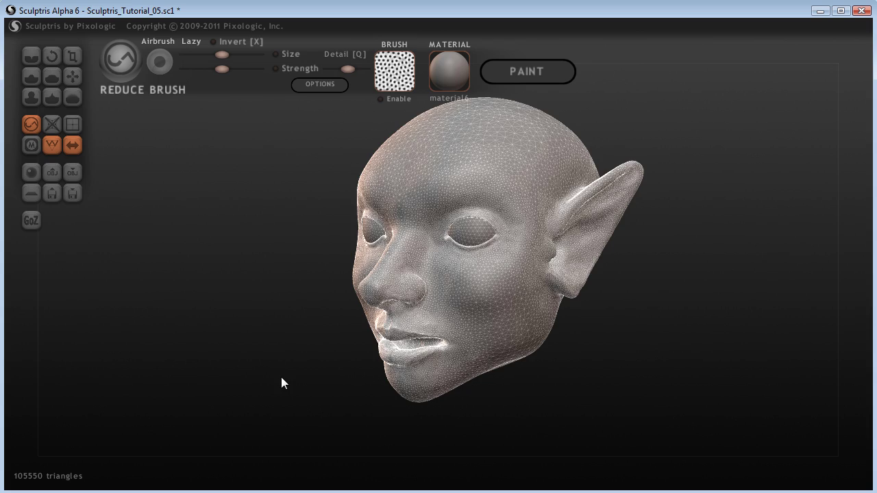
{"action": "left_click_drag", "start_coordinate": [282, 377], "coordinate": [622, 331]}
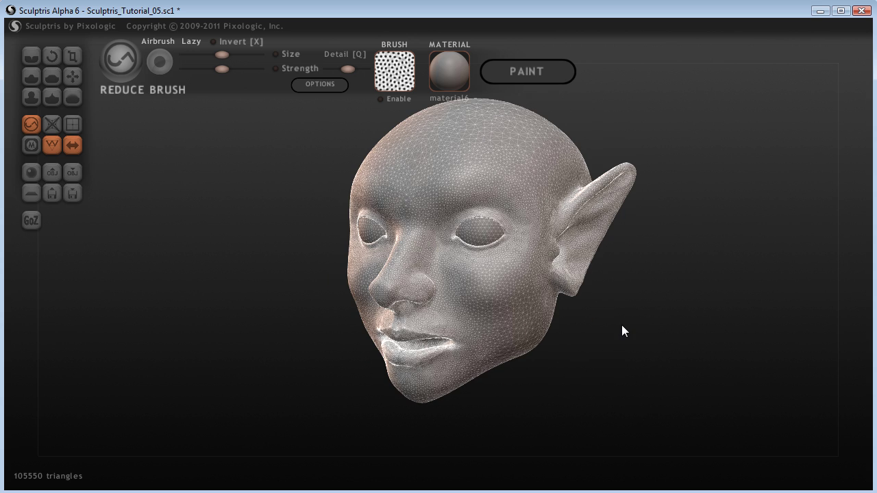
{"action": "left_click_drag", "start_coordinate": [621, 325], "coordinate": [583, 356]}
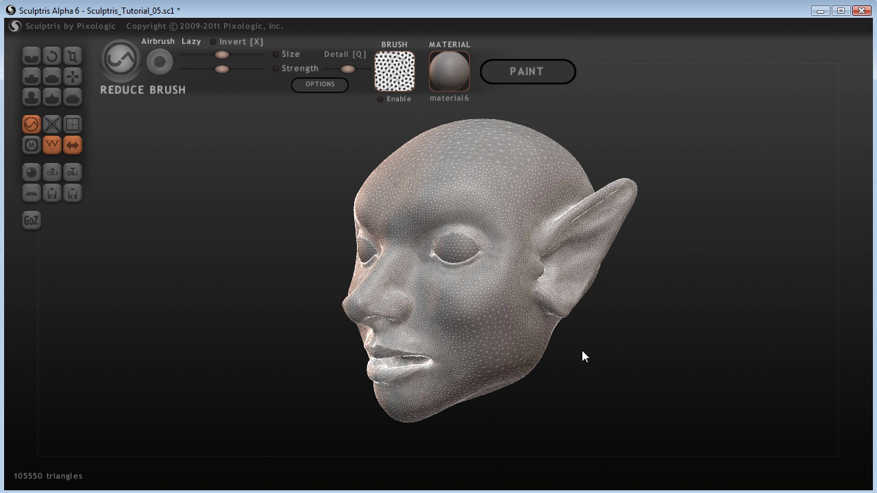
Switch to the Scale brush and slim the ear from a near-profile view
{"action": "left_click", "coordinate": [72, 56]}
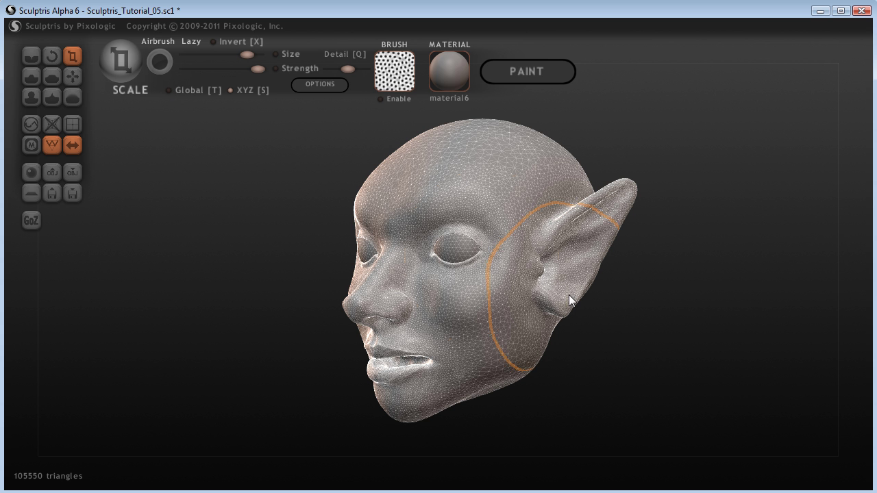
{"action": "left_click_drag", "start_coordinate": [651, 343], "coordinate": [626, 344]}
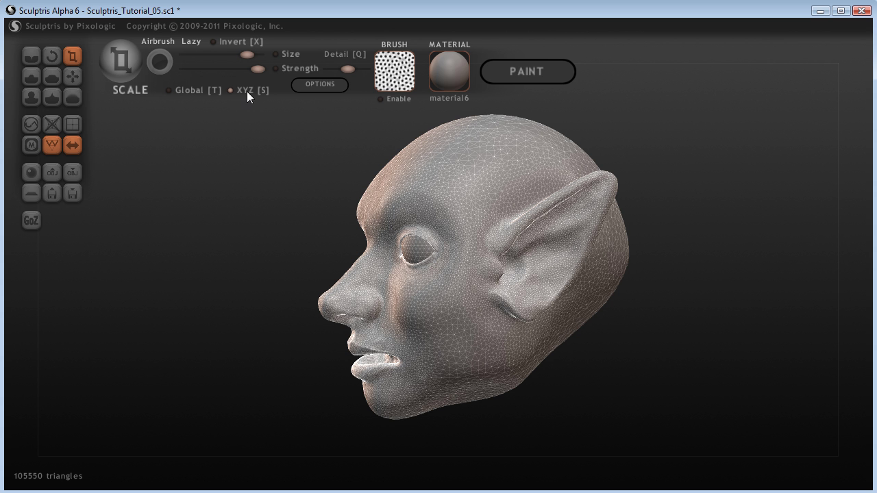
{"action": "mouse_move", "coordinate": [247, 265]}
{"action": "left_mouse_down"}
{"action": "mouse_move", "coordinate": [201, 276]}
{"action": "mouse_move", "coordinate": [209, 279]}
{"action": "left_mouse_up"}
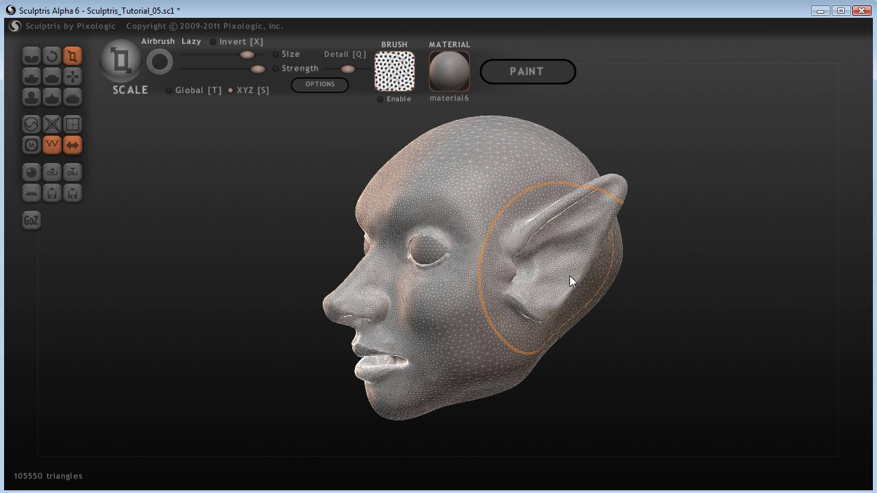
{"action": "left_click_drag", "start_coordinate": [656, 303], "coordinate": [529, 265]}
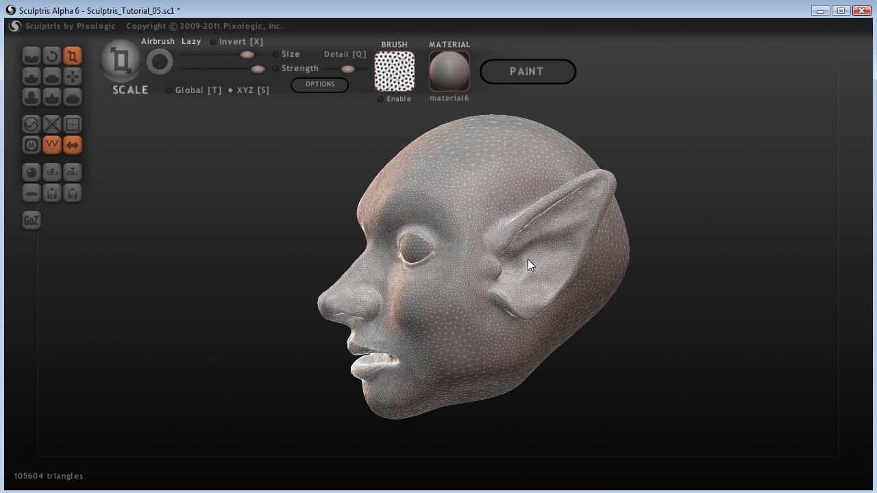
{"action": "left_click_drag", "start_coordinate": [527, 259], "coordinate": [494, 264]}
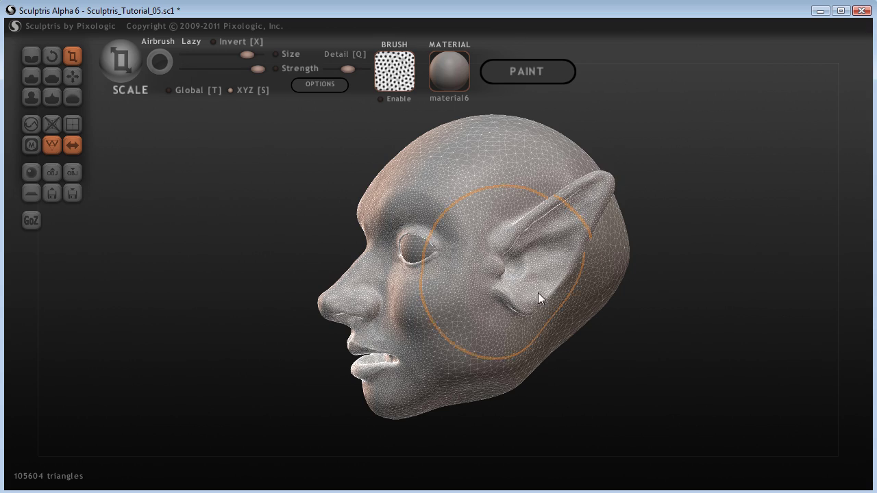
Enlarge the pointed ear, then orbit to check it from the front, profile and behind
{"action": "mouse_move", "coordinate": [639, 341]}
{"action": "left_mouse_down"}
{"action": "mouse_move", "coordinate": [722, 347]}
{"action": "mouse_move", "coordinate": [658, 340]}
{"action": "mouse_move", "coordinate": [615, 262]}
{"action": "left_mouse_up"}
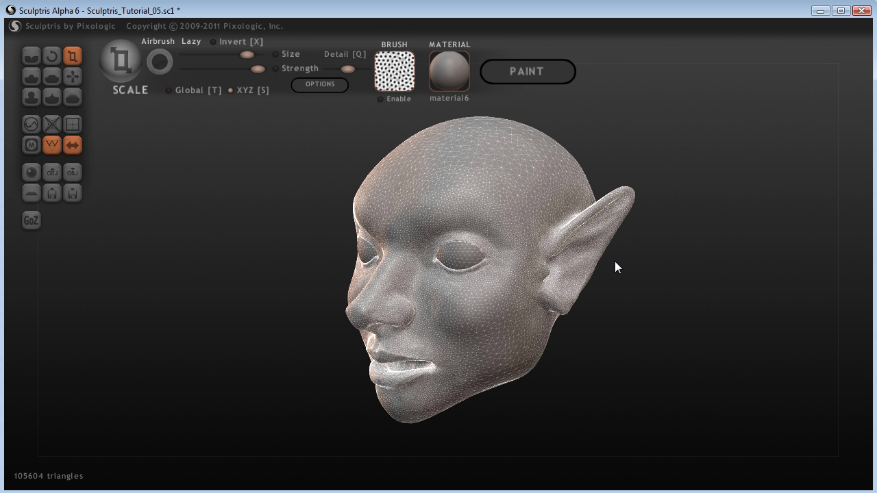
{"action": "mouse_move", "coordinate": [615, 262]}
{"action": "left_mouse_down"}
{"action": "mouse_move", "coordinate": [699, 326]}
{"action": "mouse_move", "coordinate": [624, 323]}
{"action": "mouse_move", "coordinate": [637, 313]}
{"action": "left_mouse_up"}
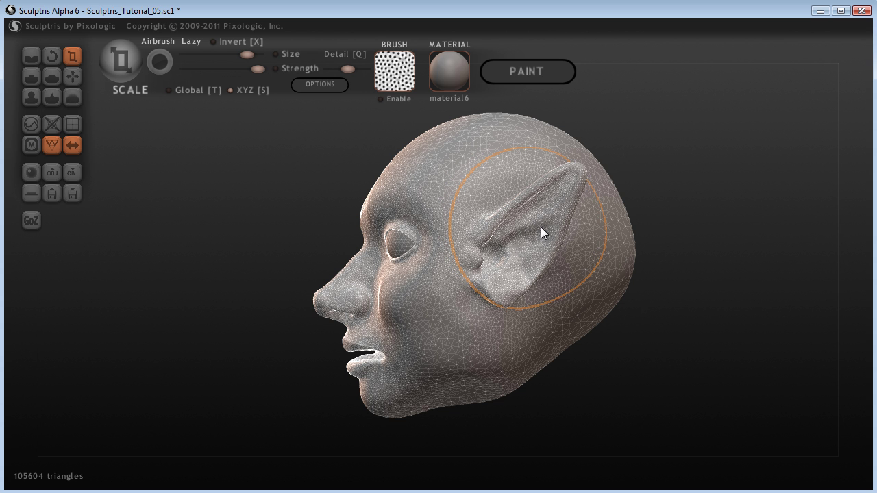
{"action": "left_click_drag", "start_coordinate": [540, 227], "coordinate": [522, 233]}
{"action": "left_click_drag", "start_coordinate": [641, 341], "coordinate": [731, 343]}
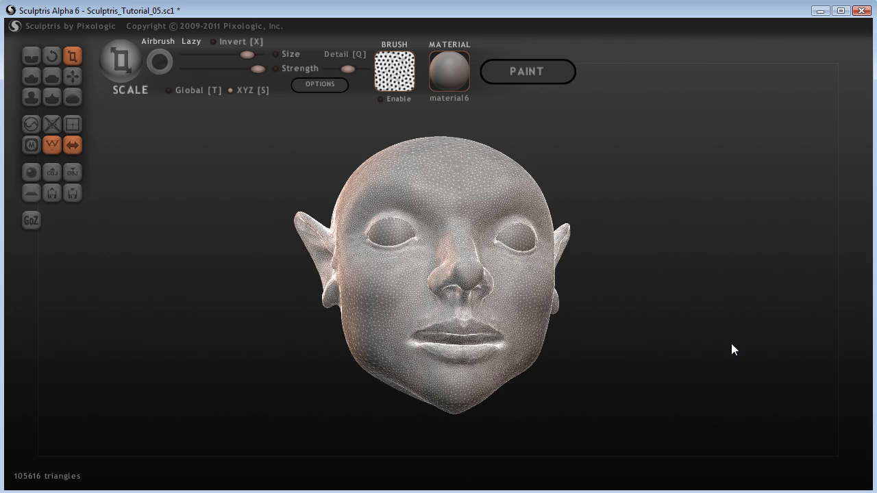
{"action": "left_click_drag", "start_coordinate": [731, 343], "coordinate": [695, 343]}
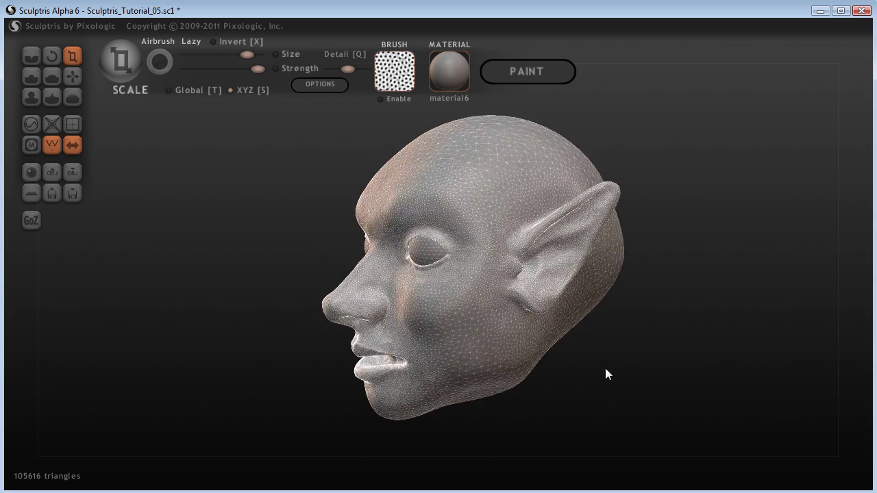
{"action": "mouse_move", "coordinate": [605, 374]}
{"action": "left_mouse_down"}
{"action": "mouse_move", "coordinate": [560, 377]}
{"action": "mouse_move", "coordinate": [638, 368]}
{"action": "mouse_move", "coordinate": [614, 361]}
{"action": "mouse_move", "coordinate": [509, 372]}
{"action": "mouse_move", "coordinate": [651, 368]}
{"action": "mouse_move", "coordinate": [568, 372]}
{"action": "left_mouse_up"}
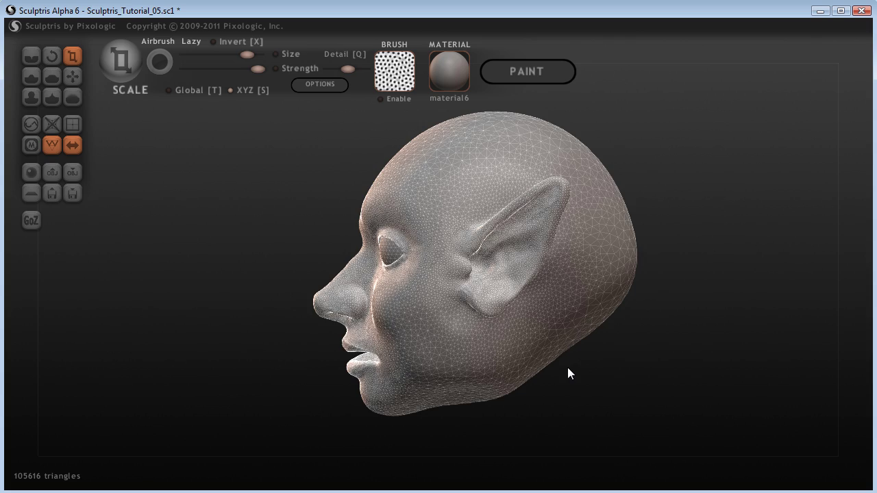
{"action": "mouse_move", "coordinate": [567, 373]}
{"action": "left_mouse_down"}
{"action": "mouse_move", "coordinate": [423, 376]}
{"action": "mouse_move", "coordinate": [710, 364]}
{"action": "mouse_move", "coordinate": [735, 341]}
{"action": "left_mouse_up"}
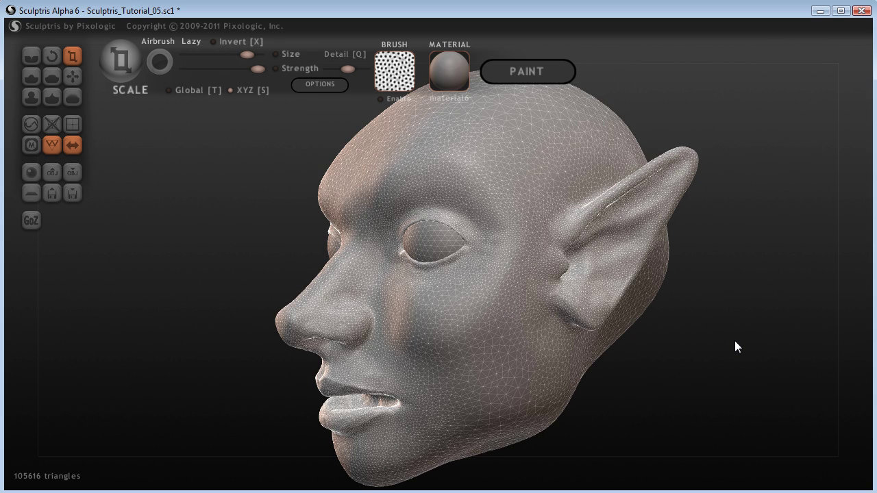
{"action": "mouse_move", "coordinate": [735, 341]}
{"action": "left_mouse_down"}
{"action": "mouse_move", "coordinate": [662, 344]}
{"action": "mouse_move", "coordinate": [531, 381]}
{"action": "left_mouse_up"}
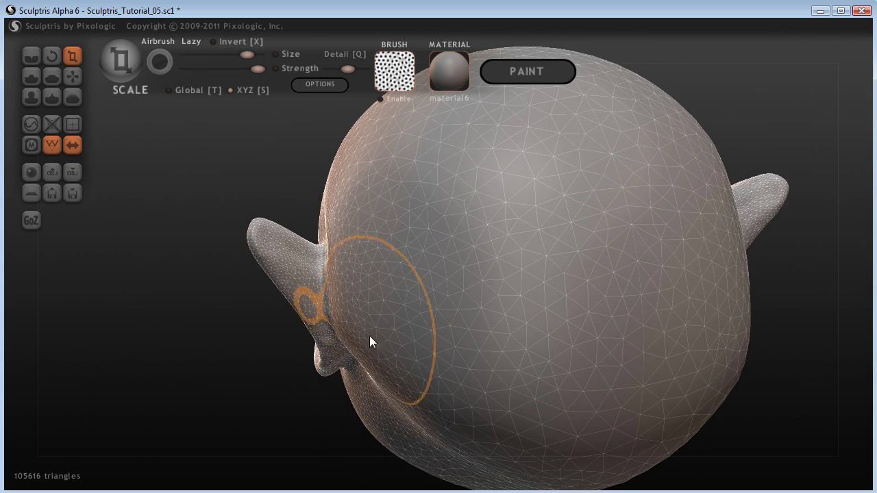
With the Grab brush, make small symmetric pulls on the skull beside the ear and the ear itself
{"action": "scroll", "coordinate": [154, 320], "scroll_direction": "down", "scroll_amount": 3}
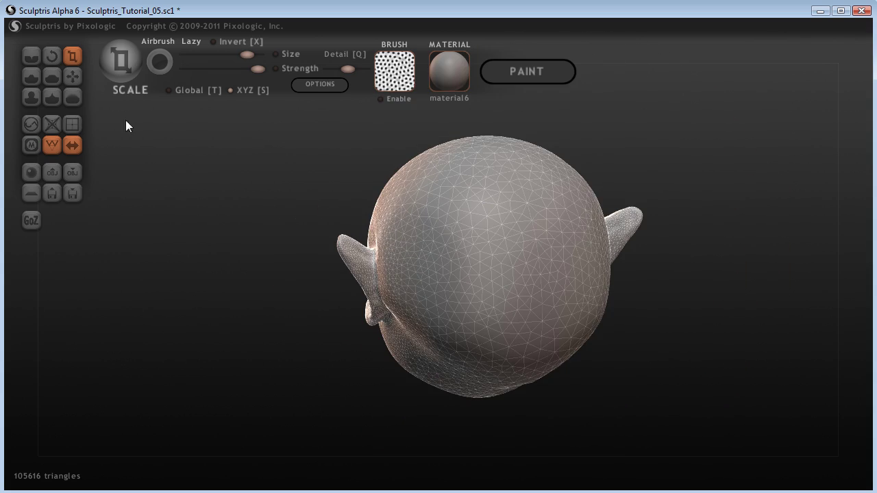
{"action": "left_click", "coordinate": [72, 76]}
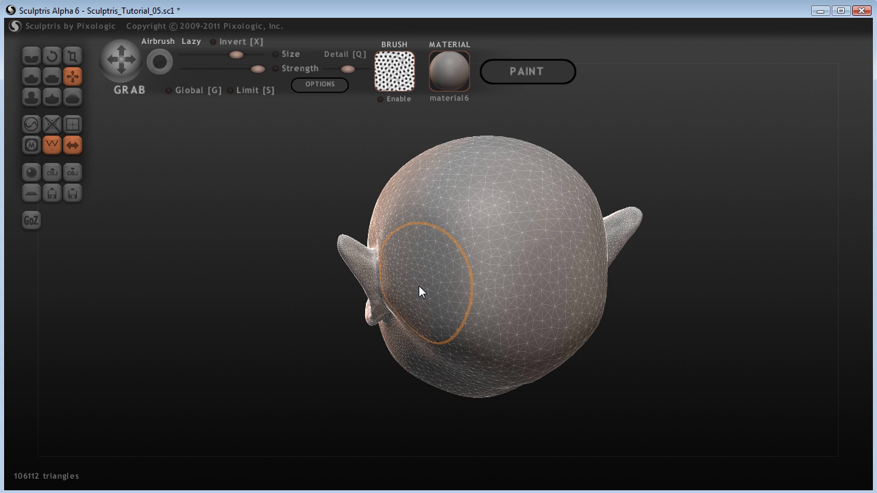
{"action": "left_click_drag", "start_coordinate": [418, 285], "coordinate": [406, 287]}
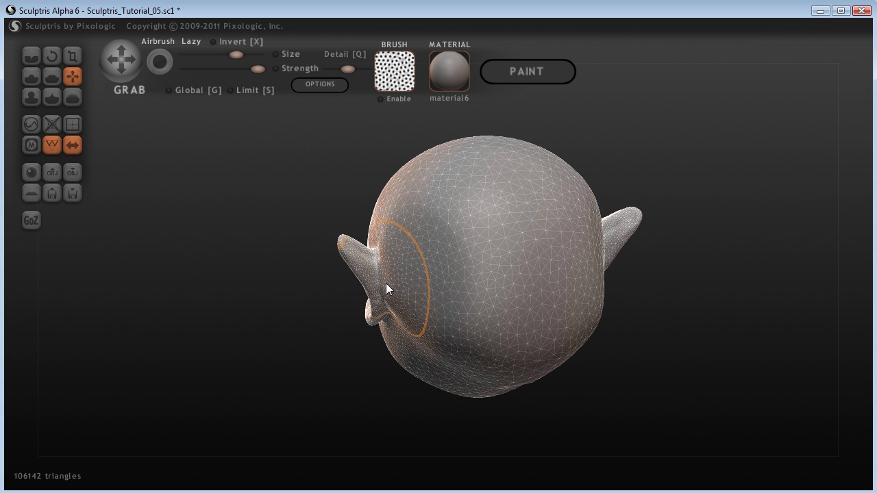
{"action": "left_click_drag", "start_coordinate": [407, 293], "coordinate": [383, 308]}
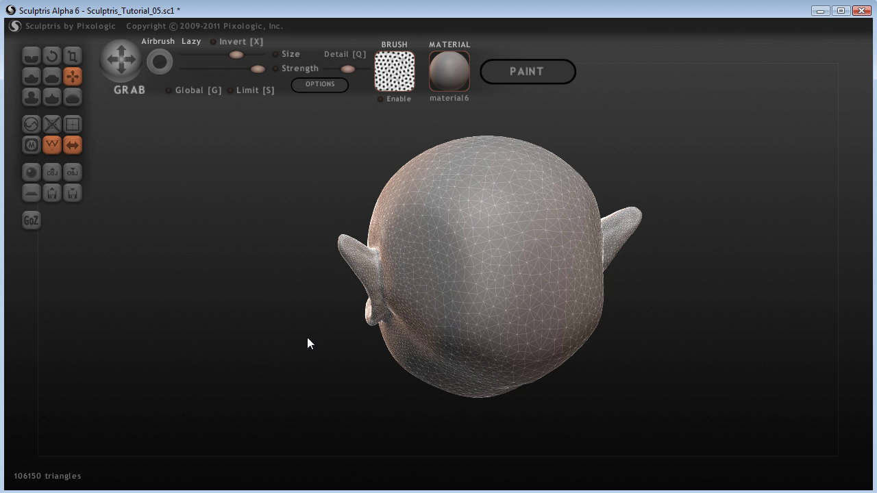
{"action": "left_click_drag", "start_coordinate": [253, 304], "coordinate": [309, 379]}
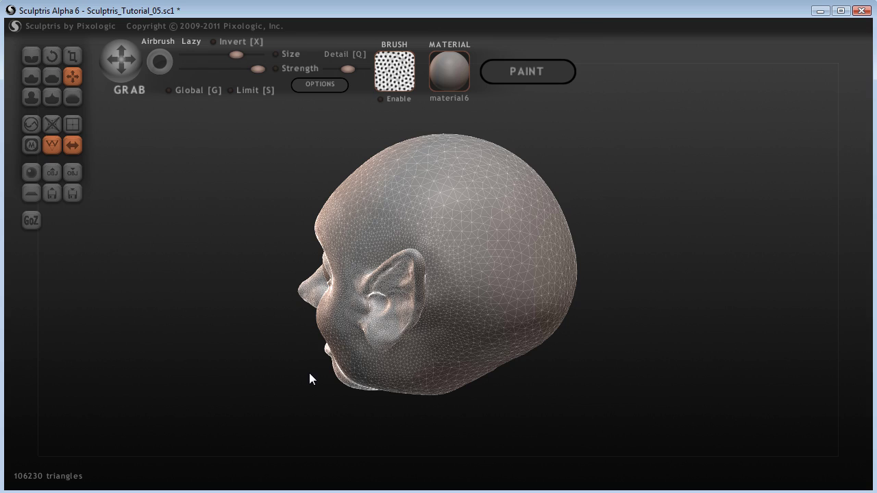
{"action": "left_click_drag", "start_coordinate": [310, 378], "coordinate": [484, 338]}
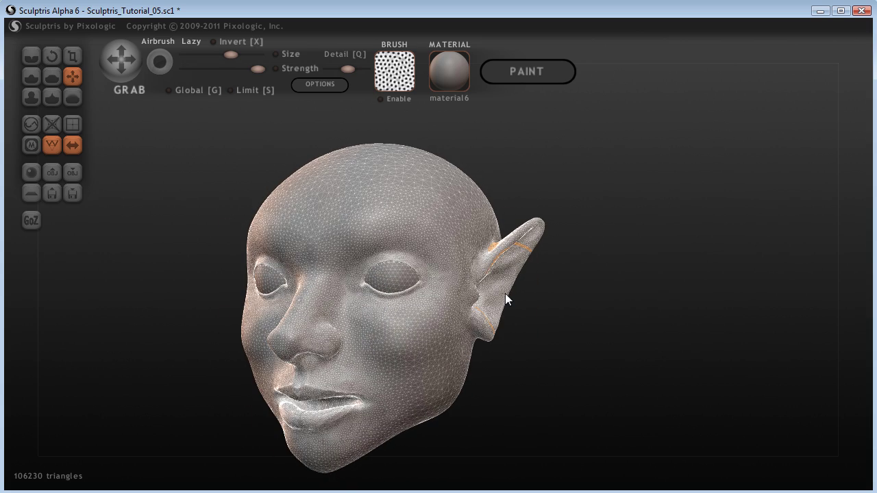
{"action": "left_click_drag", "start_coordinate": [505, 293], "coordinate": [507, 295]}
{"action": "mouse_move", "coordinate": [612, 351]}
{"action": "left_mouse_down"}
{"action": "mouse_move", "coordinate": [530, 365]}
{"action": "mouse_move", "coordinate": [371, 357]}
{"action": "mouse_move", "coordinate": [685, 349]}
{"action": "mouse_move", "coordinate": [553, 360]}
{"action": "mouse_move", "coordinate": [685, 297]}
{"action": "left_mouse_up"}
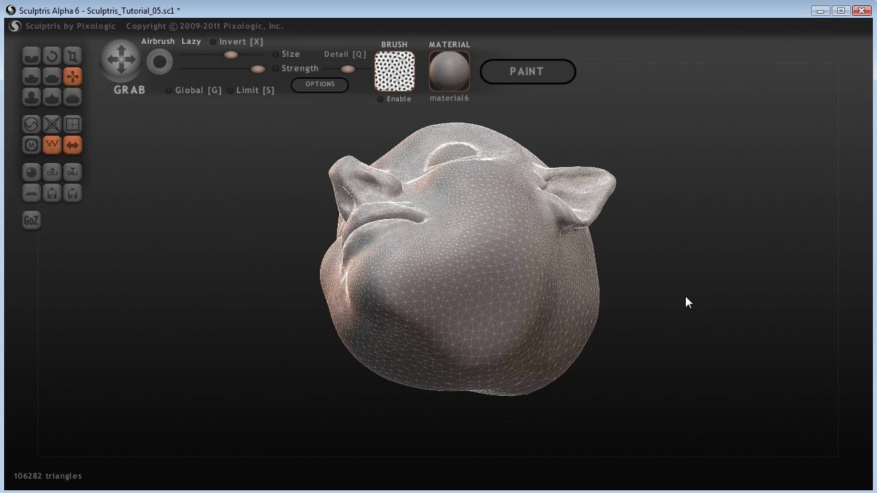
Orbit around the head from face, profiles and below, ending on a three-quarter view
{"action": "left_click_drag", "start_coordinate": [685, 302], "coordinate": [675, 301]}
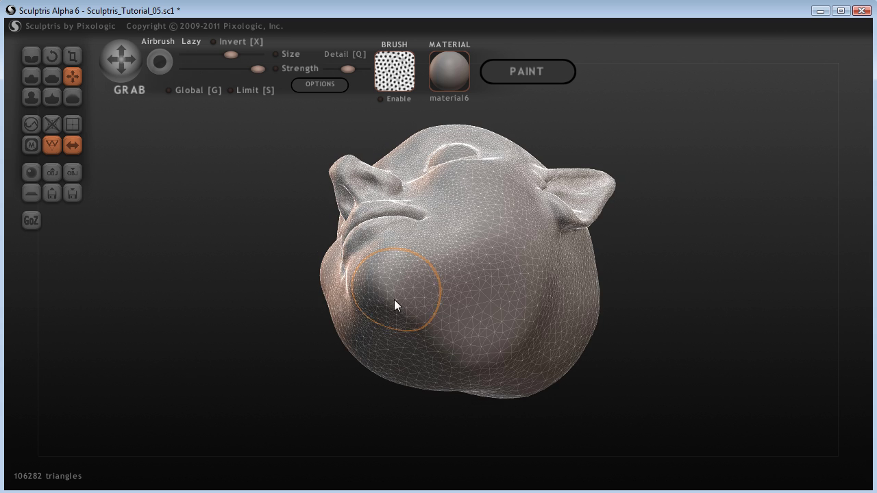
{"action": "scroll", "coordinate": [404, 330], "scroll_direction": "up", "scroll_amount": 2}
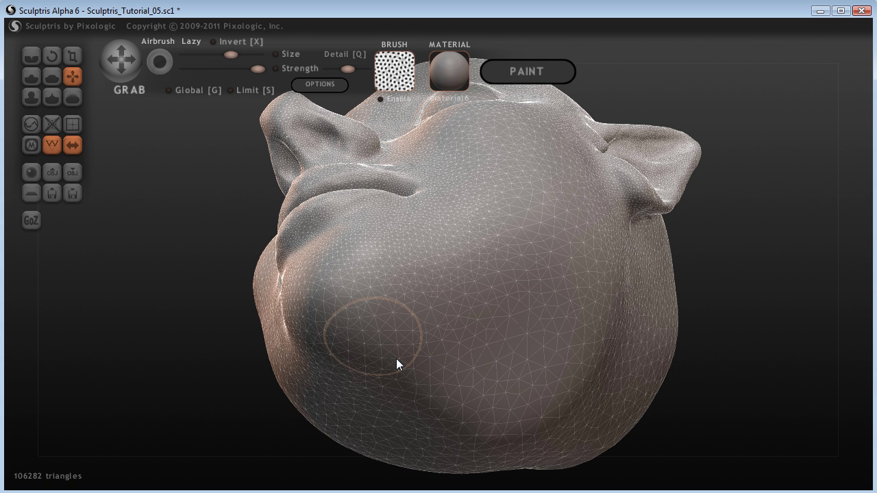
{"action": "left_click_drag", "start_coordinate": [732, 312], "coordinate": [411, 377]}
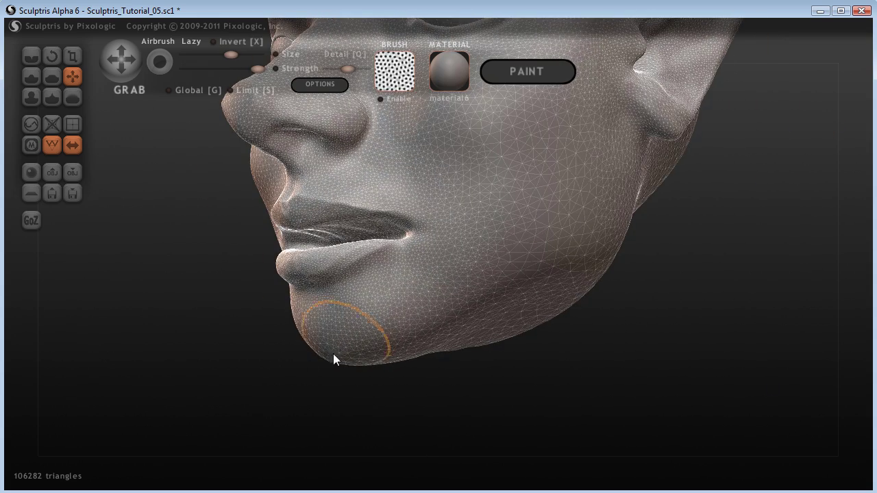
{"action": "left_click_drag", "start_coordinate": [335, 358], "coordinate": [453, 400]}
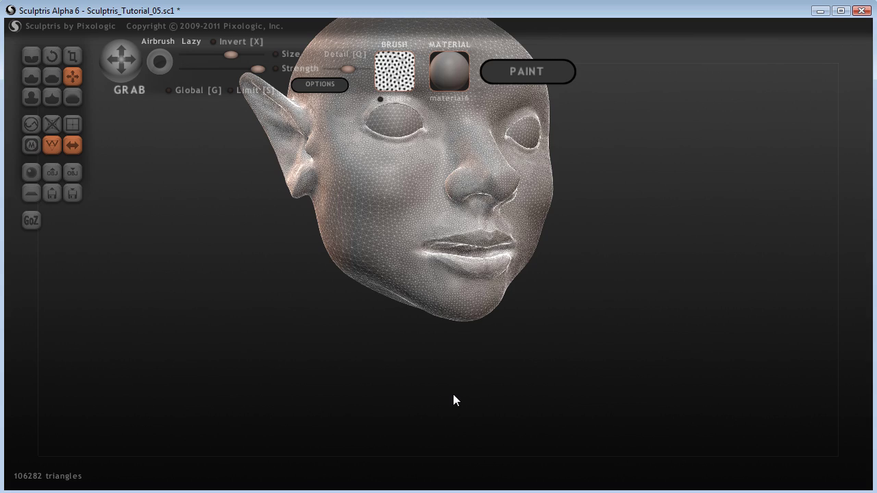
{"action": "mouse_move", "coordinate": [454, 400]}
{"action": "left_mouse_down"}
{"action": "mouse_move", "coordinate": [366, 393]}
{"action": "mouse_move", "coordinate": [293, 377]}
{"action": "mouse_move", "coordinate": [278, 363]}
{"action": "mouse_move", "coordinate": [260, 381]}
{"action": "mouse_move", "coordinate": [555, 288]}
{"action": "mouse_move", "coordinate": [562, 278]}
{"action": "mouse_move", "coordinate": [587, 372]}
{"action": "mouse_move", "coordinate": [577, 368]}
{"action": "mouse_move", "coordinate": [626, 363]}
{"action": "left_mouse_up"}
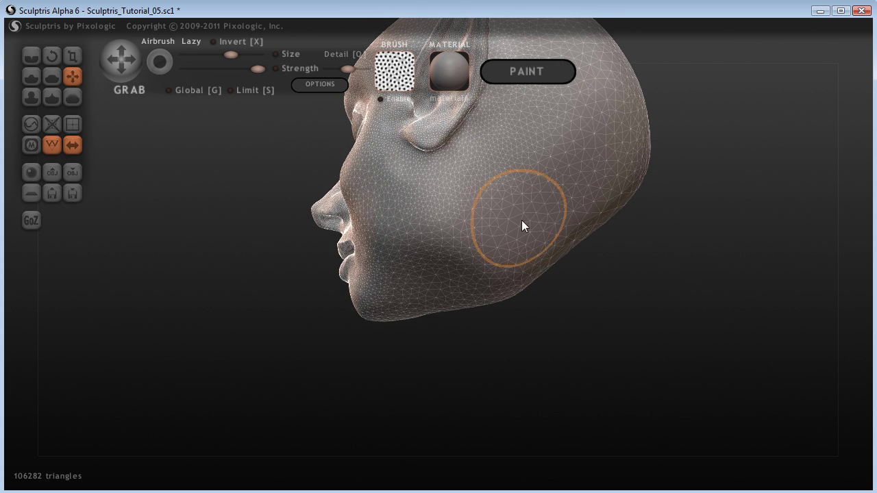
{"action": "left_click_drag", "start_coordinate": [586, 327], "coordinate": [478, 254]}
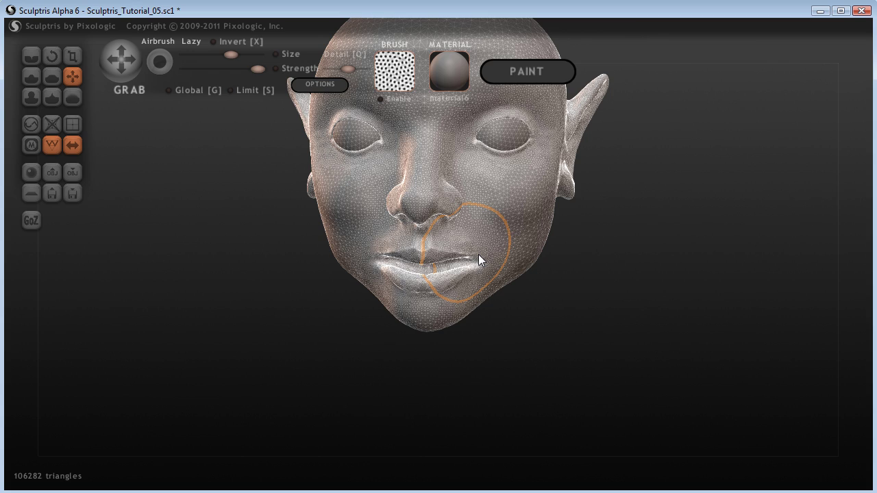
{"action": "left_click_drag", "start_coordinate": [665, 283], "coordinate": [644, 291]}
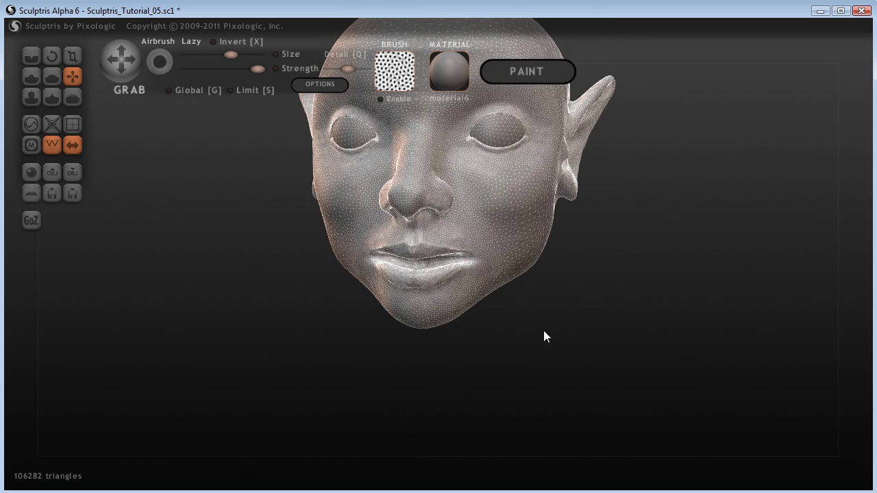
{"action": "left_click_drag", "start_coordinate": [576, 347], "coordinate": [556, 308]}
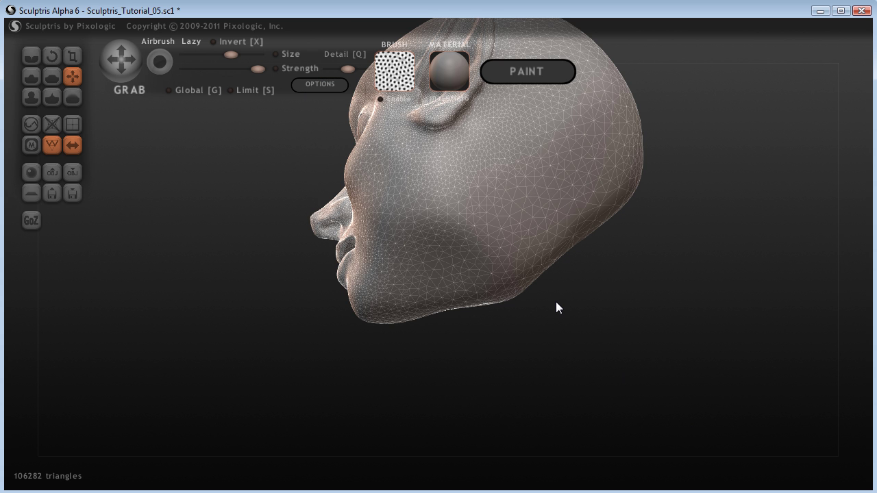
{"action": "mouse_move", "coordinate": [556, 307]}
{"action": "left_mouse_down"}
{"action": "mouse_move", "coordinate": [524, 321]}
{"action": "mouse_move", "coordinate": [542, 343]}
{"action": "mouse_move", "coordinate": [432, 320]}
{"action": "mouse_move", "coordinate": [384, 341]}
{"action": "left_mouse_up"}
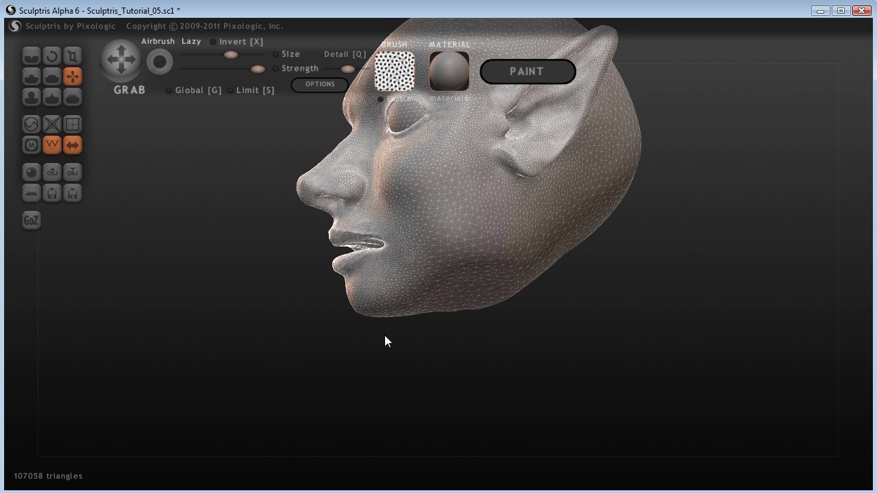
{"action": "left_click_drag", "start_coordinate": [385, 337], "coordinate": [592, 360]}
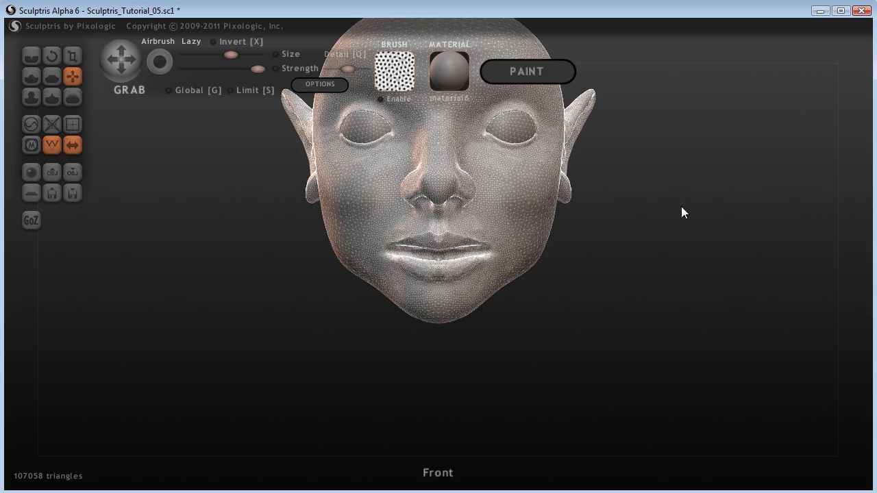
{"action": "left_click_drag", "start_coordinate": [681, 206], "coordinate": [659, 265], "text": "alt"}
{"action": "left_click_drag", "start_coordinate": [696, 289], "coordinate": [639, 306]}
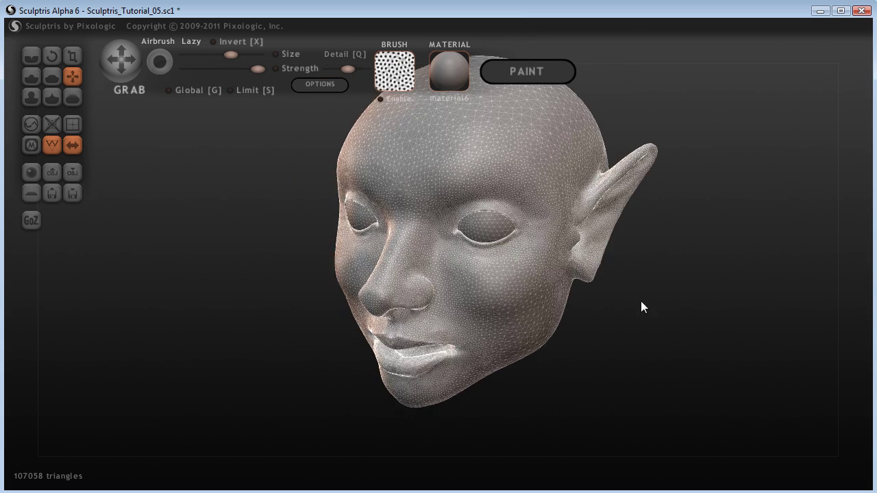
Hide the wireframe, shrink the brush and nudge the forehead above the eye downward
{"action": "scroll", "coordinate": [741, 336], "scroll_direction": "up", "scroll_amount": 5}
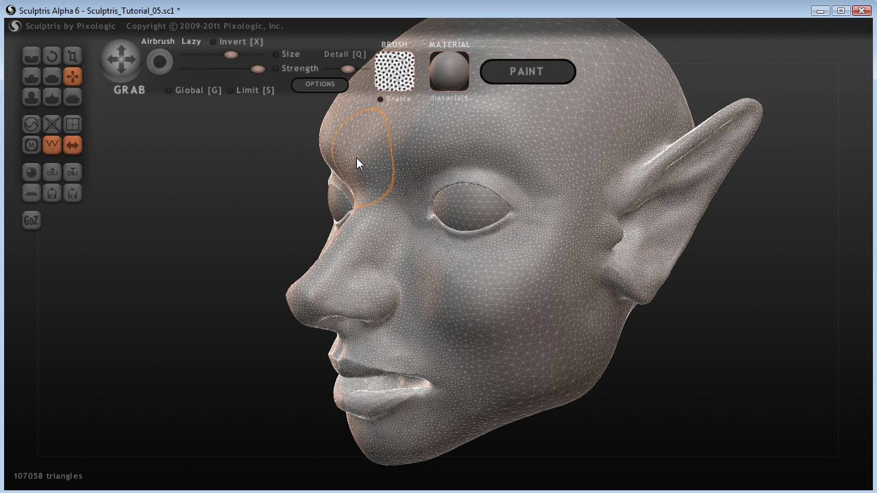
{"action": "left_click", "coordinate": [51, 145]}
{"action": "left_click_drag", "start_coordinate": [180, 203], "coordinate": [213, 218]}
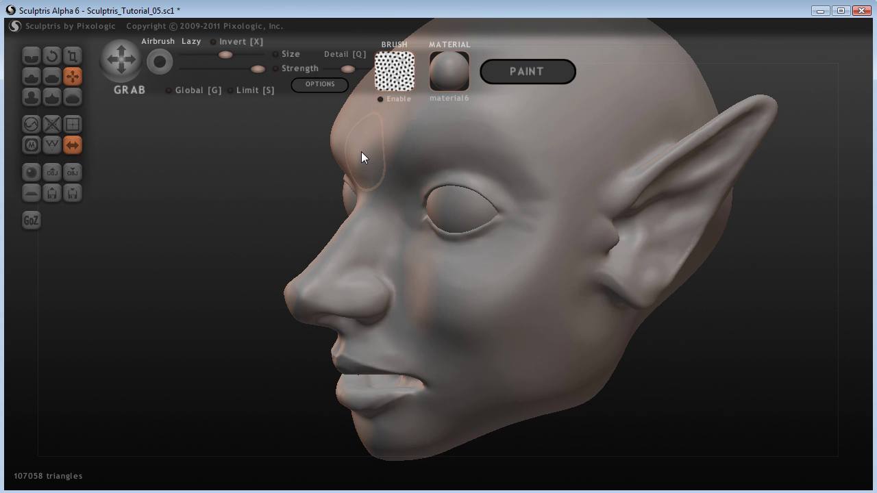
{"action": "scroll", "coordinate": [361, 152], "scroll_direction": "down", "scroll_amount": 3}
{"action": "left_click_drag", "start_coordinate": [358, 159], "coordinate": [352, 166]}
Pull the forehead above the eye into shape, comparing it from front and profile views
{"action": "left_click_drag", "start_coordinate": [207, 245], "coordinate": [376, 154]}
{"action": "mouse_move", "coordinate": [287, 226]}
{"action": "left_mouse_down"}
{"action": "mouse_move", "coordinate": [241, 275]}
{"action": "mouse_move", "coordinate": [303, 280]}
{"action": "left_mouse_up"}
{"action": "mouse_move", "coordinate": [418, 183]}
{"action": "left_mouse_down"}
{"action": "mouse_move", "coordinate": [426, 190]}
{"action": "mouse_move", "coordinate": [445, 167]}
{"action": "left_mouse_up"}
{"action": "left_click_drag", "start_coordinate": [716, 360], "coordinate": [653, 356]}
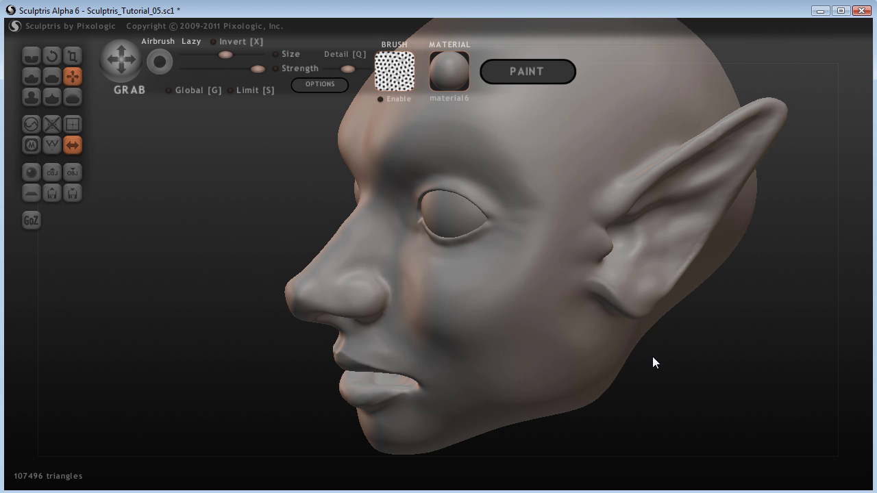
{"action": "left_click_drag", "start_coordinate": [652, 356], "coordinate": [645, 378]}
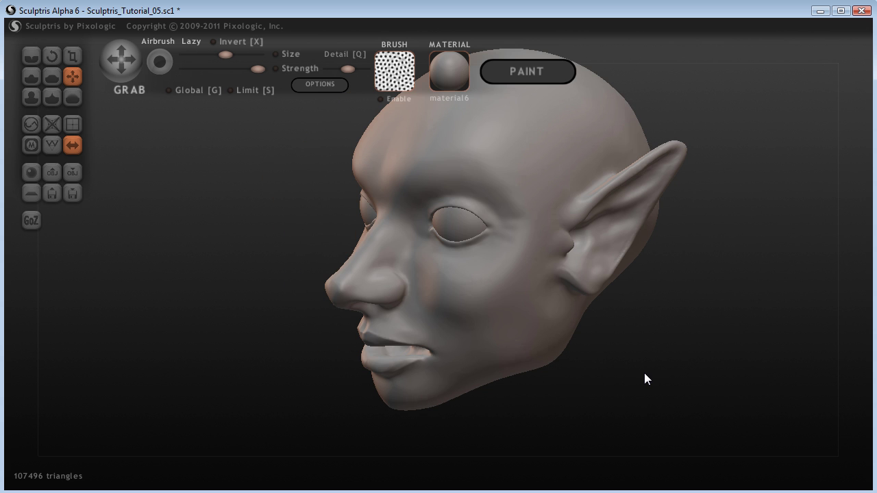
{"action": "left_click_drag", "start_coordinate": [645, 373], "coordinate": [637, 374]}
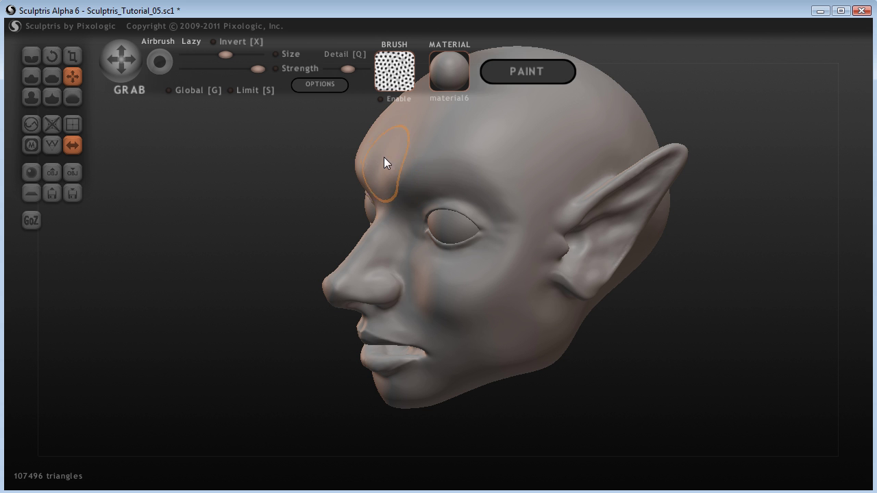
{"action": "left_click_drag", "start_coordinate": [321, 254], "coordinate": [658, 277]}
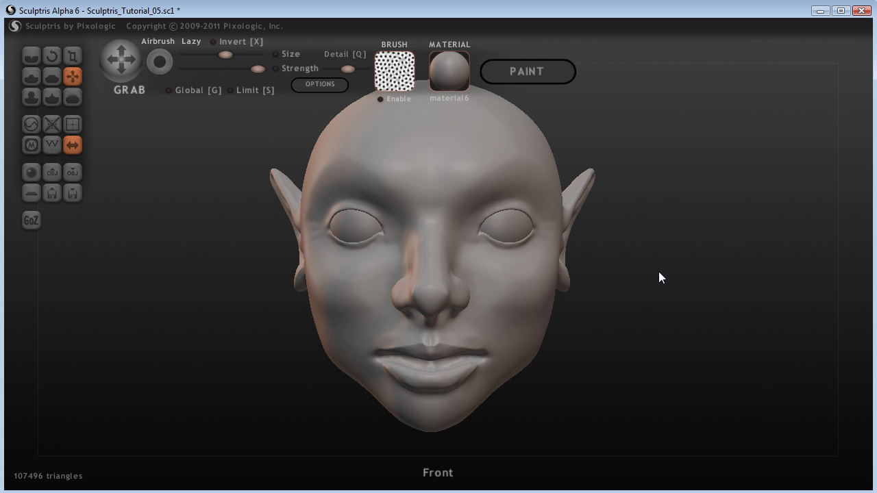
{"action": "left_click_drag", "start_coordinate": [698, 307], "coordinate": [668, 312]}
Zoom in and orbit to a close three-quarter side view of the nose, lips and mouth corner
{"action": "left_click_drag", "start_coordinate": [646, 386], "coordinate": [621, 336]}
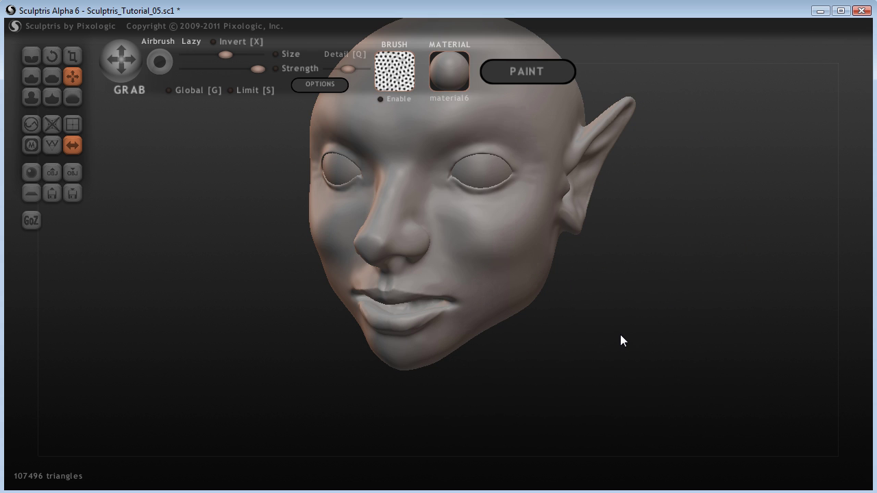
{"action": "scroll", "coordinate": [620, 340], "scroll_direction": "up", "scroll_amount": 3}
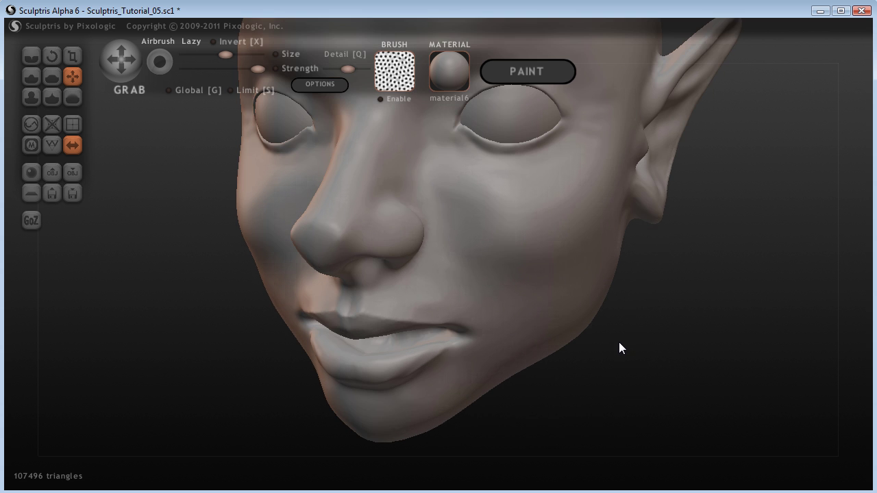
{"action": "scroll", "coordinate": [710, 388], "scroll_direction": "up", "scroll_amount": 3}
{"action": "mouse_move", "coordinate": [710, 388]}
{"action": "left_mouse_down"}
{"action": "mouse_move", "coordinate": [719, 307]}
{"action": "mouse_move", "coordinate": [775, 327]}
{"action": "mouse_move", "coordinate": [752, 346]}
{"action": "mouse_move", "coordinate": [589, 357]}
{"action": "left_mouse_up"}
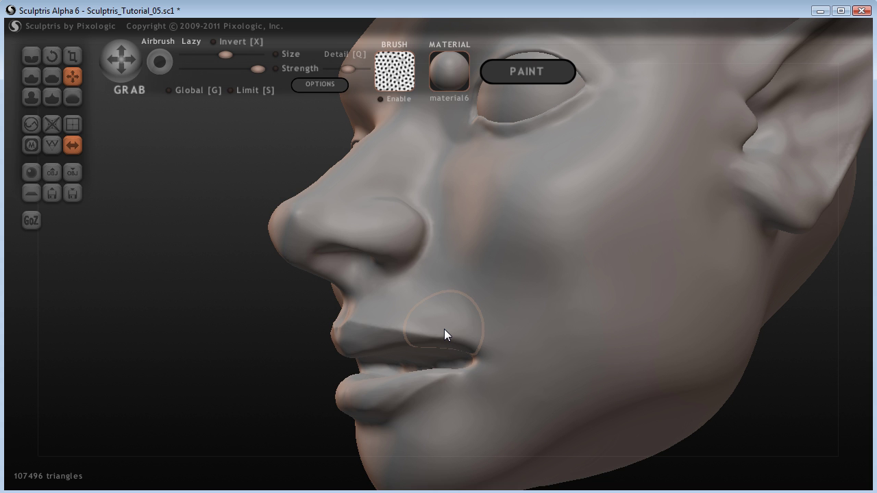
Mask a patch over the upper lip and try reshaping strokes by the mouth, undoing them
{"action": "left_click", "coordinate": [444, 329], "text": "ctrl"}
{"action": "mouse_move", "coordinate": [459, 330]}
{"action": "left_mouse_down"}
{"action": "mouse_move", "coordinate": [471, 327]}
{"action": "mouse_move", "coordinate": [426, 327]}
{"action": "mouse_move", "coordinate": [469, 329]}
{"action": "left_mouse_up"}
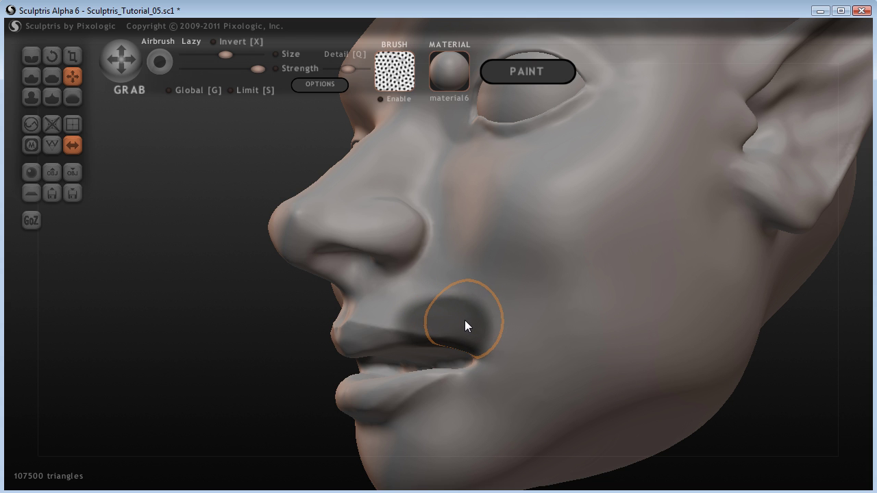
{"action": "scroll", "coordinate": [457, 318], "scroll_direction": "down", "scroll_amount": 3, "text": "shift"}
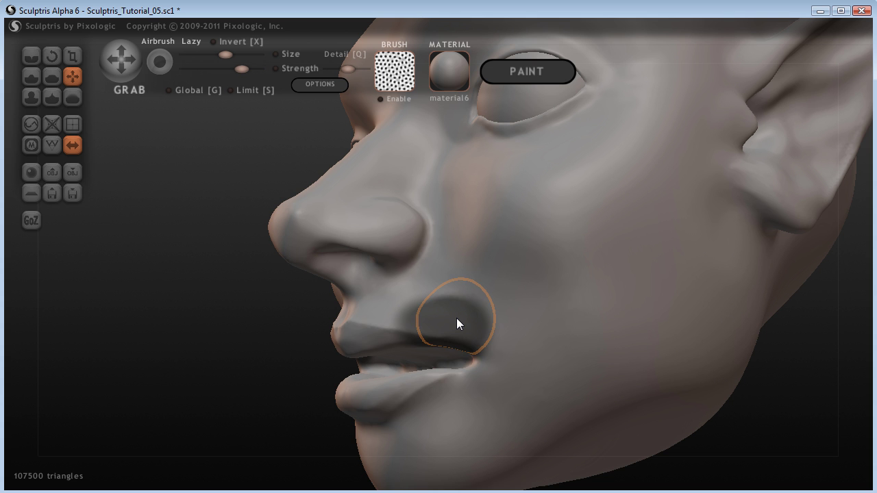
{"action": "scroll", "coordinate": [456, 319], "scroll_direction": "down", "scroll_amount": 1, "text": "shift"}
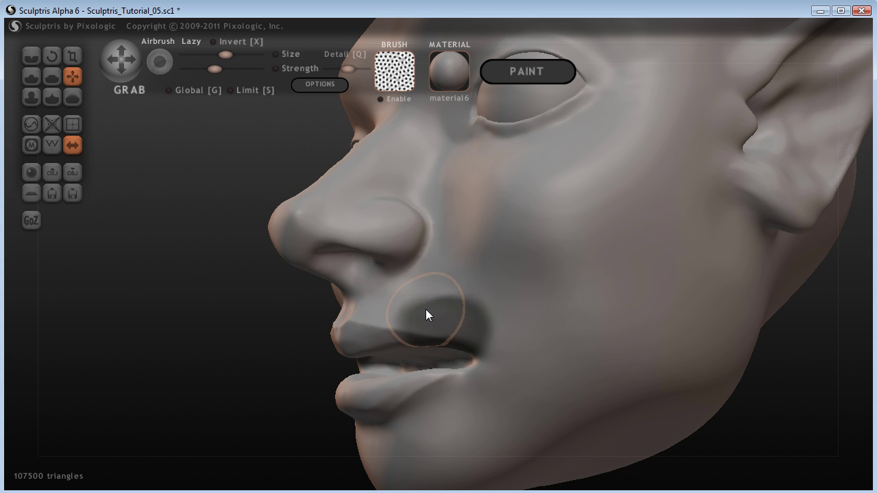
{"action": "key", "text": "ctrl+z"}
{"action": "left_click_drag", "start_coordinate": [506, 325], "coordinate": [494, 351]}
{"action": "key", "text": "ctrl+z"}
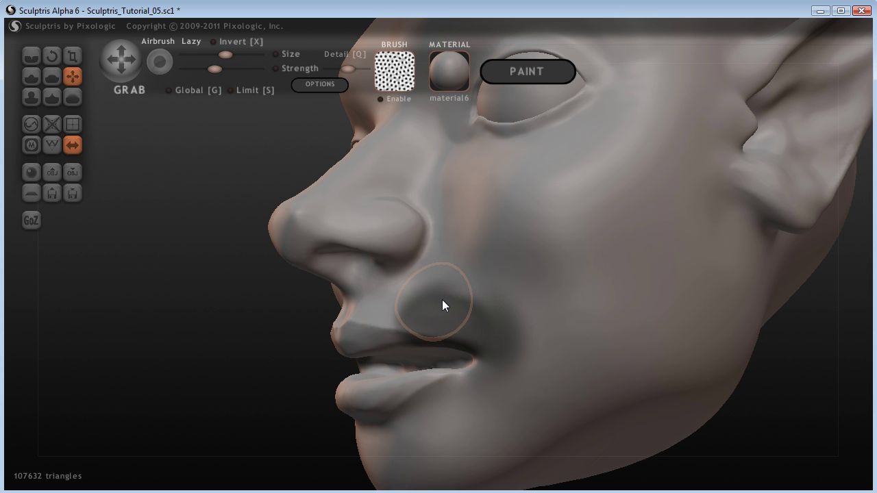
Mask the cheek and upper lip, lower brush strength, and pull the mouth-corner crease into the cheek
{"action": "left_click_drag", "start_coordinate": [446, 299], "coordinate": [477, 312], "text": "ctrl"}
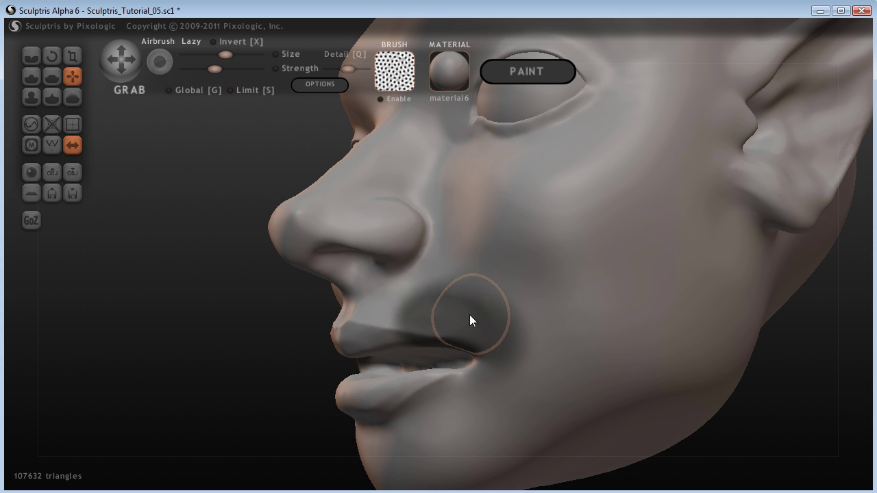
{"action": "left_click", "coordinate": [386, 320], "text": "ctrl"}
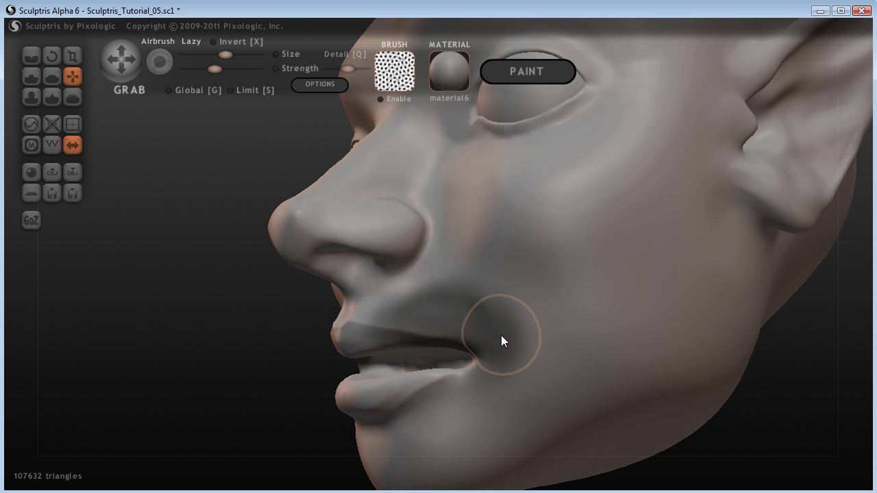
{"action": "key", "text": "Left"}
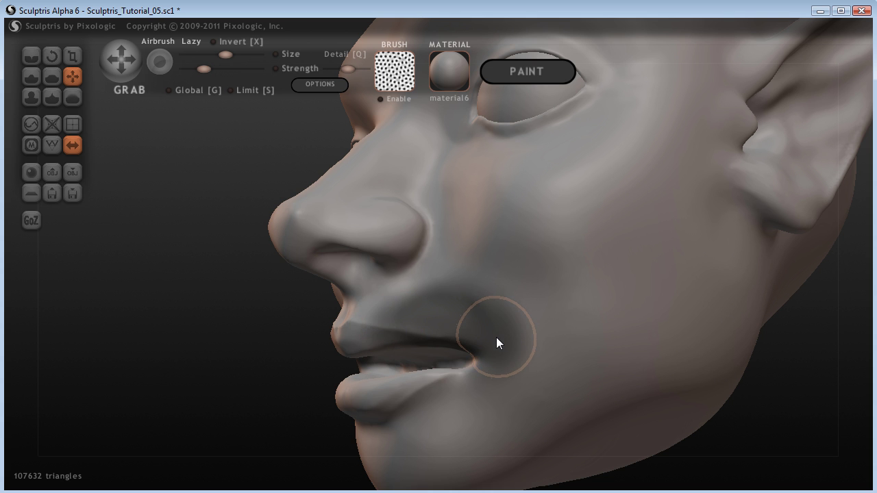
{"action": "mouse_move", "coordinate": [504, 340]}
{"action": "left_mouse_down"}
{"action": "mouse_move", "coordinate": [500, 389]}
{"action": "mouse_move", "coordinate": [483, 374]}
{"action": "mouse_move", "coordinate": [505, 373]}
{"action": "left_mouse_up"}
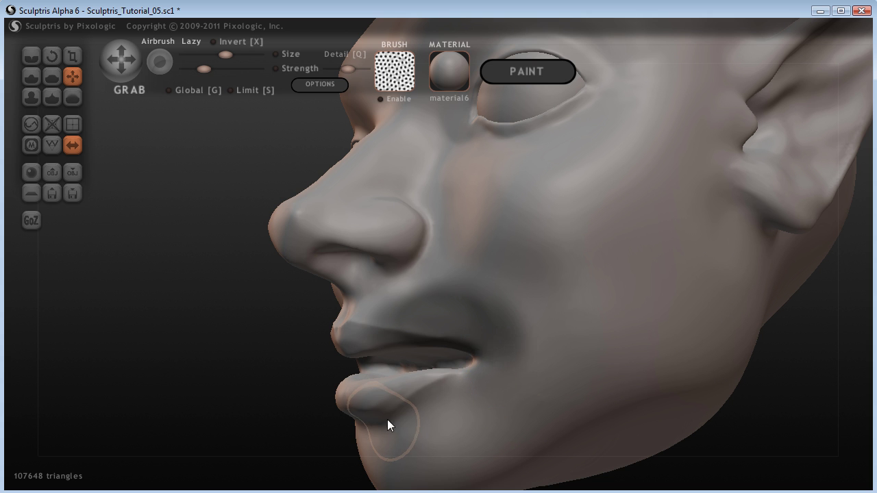
{"action": "left_click_drag", "start_coordinate": [479, 346], "coordinate": [501, 324]}
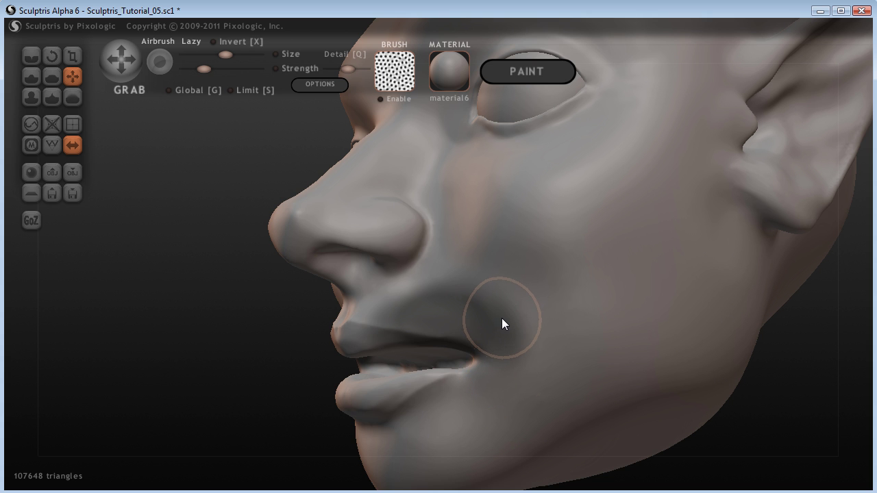
{"action": "key", "text": "ctrl"}
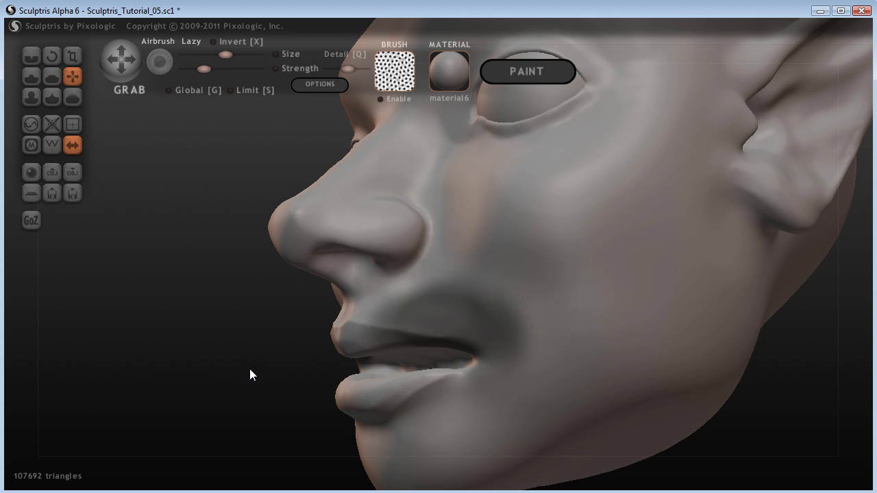
Lift and pull the lips at the mouth corner, then reshape both corners symmetrically from the front
{"action": "mouse_move", "coordinate": [204, 388]}
{"action": "left_mouse_down"}
{"action": "mouse_move", "coordinate": [253, 409]}
{"action": "mouse_move", "coordinate": [203, 399]}
{"action": "mouse_move", "coordinate": [189, 386]}
{"action": "mouse_move", "coordinate": [206, 392]}
{"action": "left_mouse_up"}
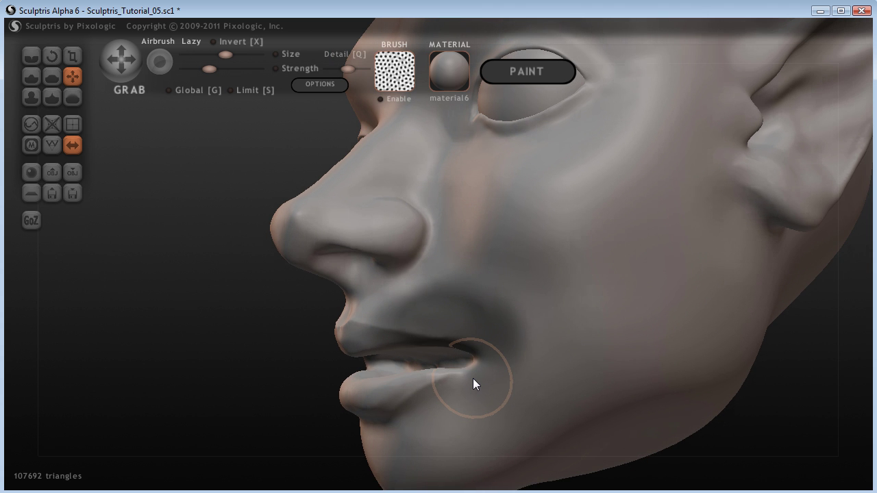
{"action": "mouse_move", "coordinate": [471, 378]}
{"action": "left_mouse_down"}
{"action": "mouse_move", "coordinate": [467, 343]}
{"action": "mouse_move", "coordinate": [474, 372]}
{"action": "mouse_move", "coordinate": [463, 374]}
{"action": "left_mouse_up"}
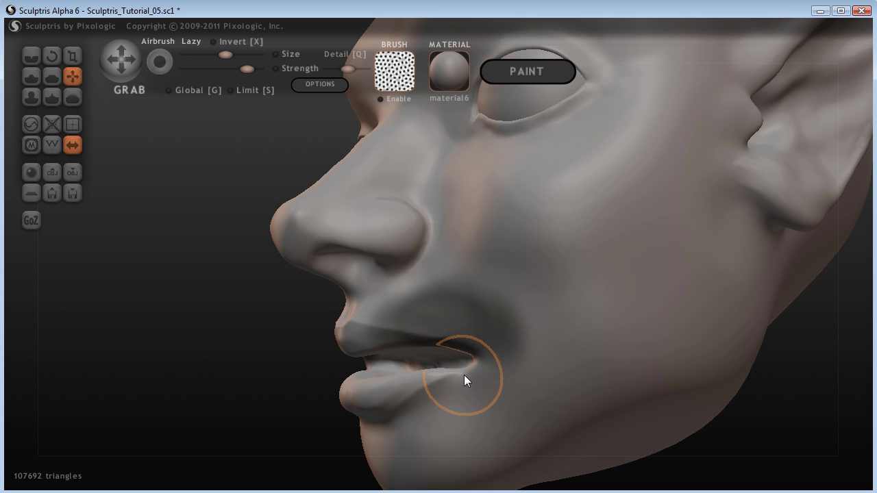
{"action": "scroll", "coordinate": [464, 375], "scroll_direction": "up", "scroll_amount": 3}
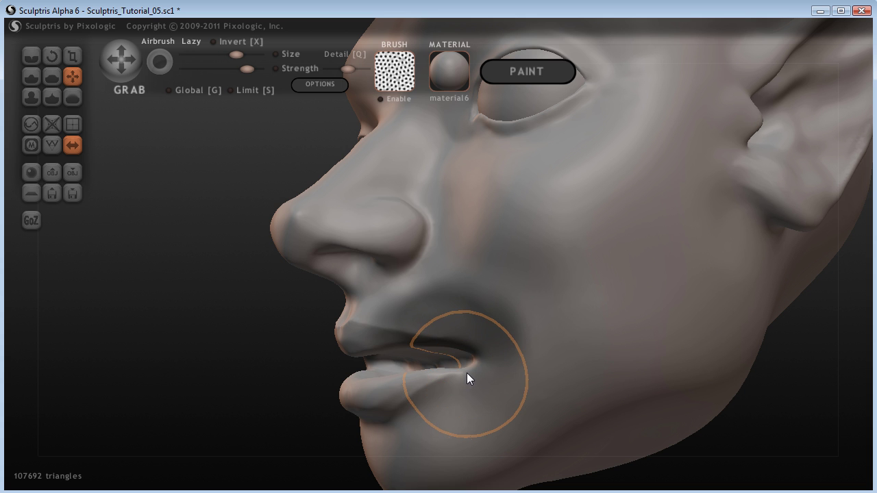
{"action": "mouse_move", "coordinate": [467, 372]}
{"action": "left_mouse_down"}
{"action": "mouse_move", "coordinate": [466, 362]}
{"action": "mouse_move", "coordinate": [406, 372]}
{"action": "left_mouse_up"}
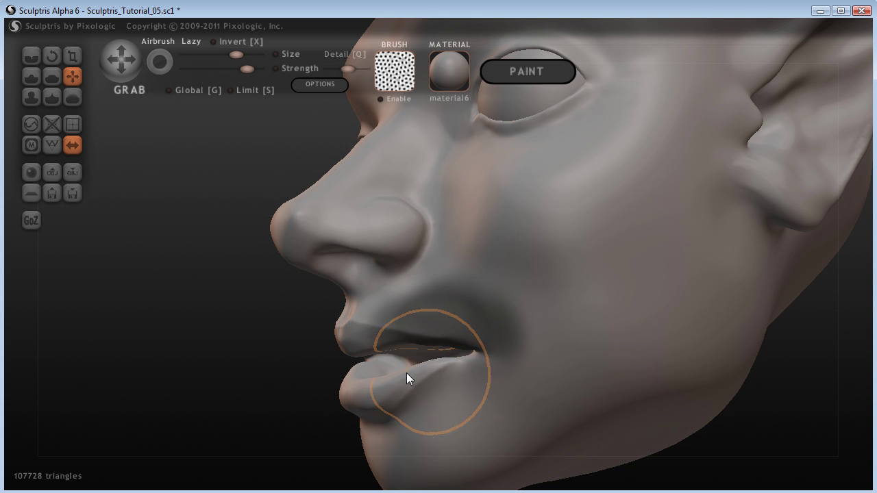
{"action": "mouse_move", "coordinate": [406, 373]}
{"action": "right_mouse_down"}
{"action": "mouse_move", "coordinate": [259, 383]}
{"action": "mouse_move", "coordinate": [308, 407]}
{"action": "mouse_move", "coordinate": [336, 398]}
{"action": "right_mouse_up"}
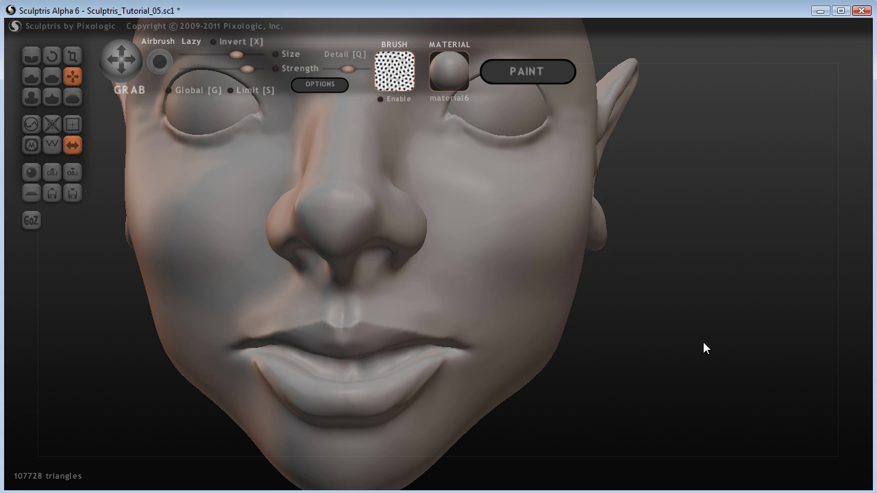
{"action": "right_click_drag", "start_coordinate": [694, 352], "coordinate": [618, 342]}
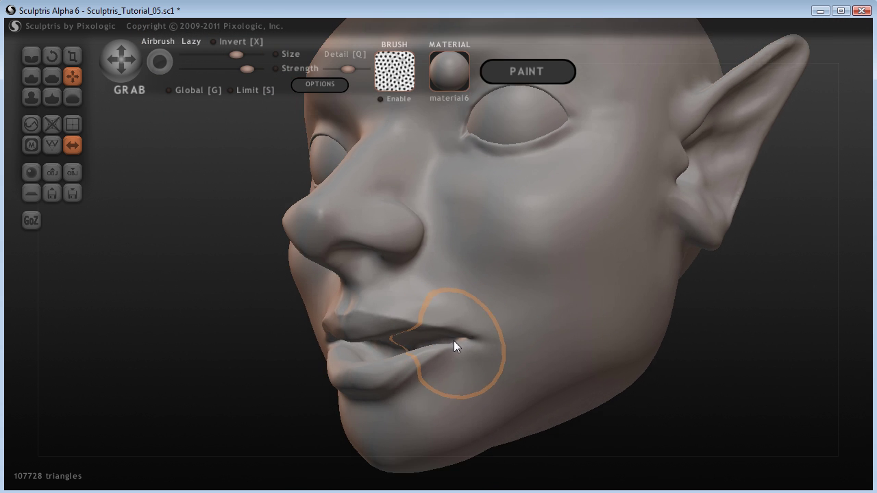
{"action": "scroll", "coordinate": [472, 394], "scroll_direction": "up", "scroll_amount": 5}
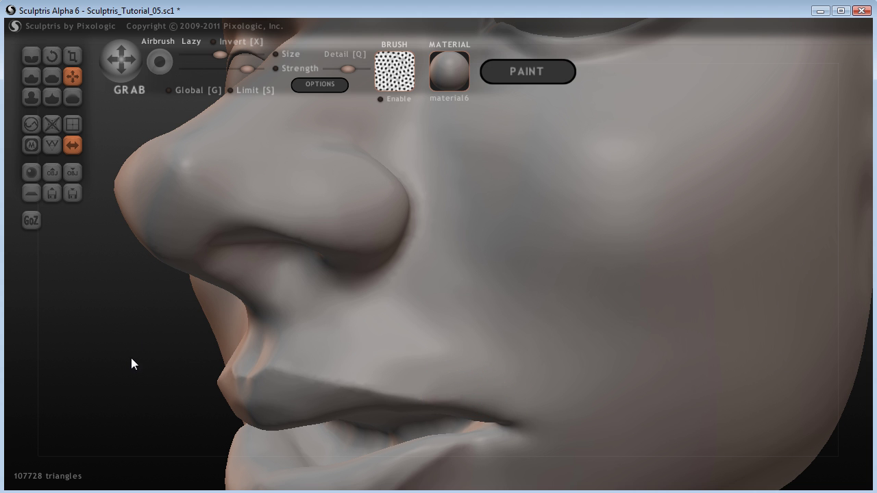
{"action": "left_click_drag", "start_coordinate": [132, 358], "coordinate": [218, 380]}
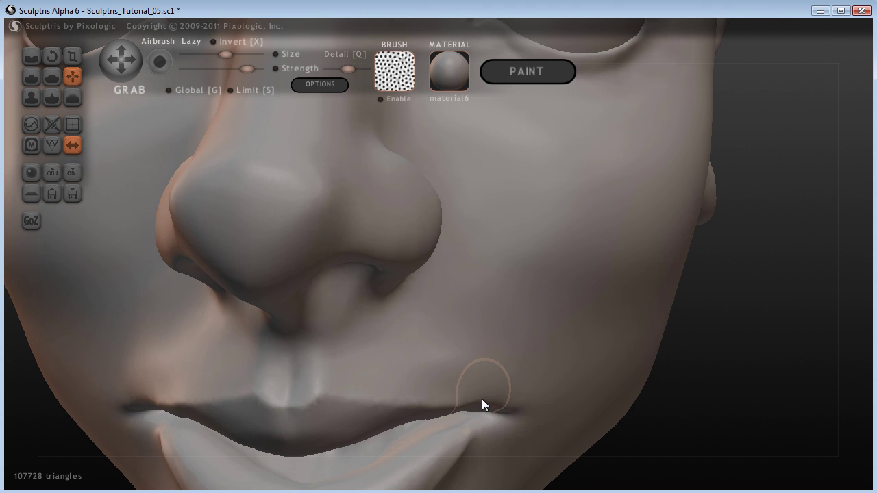
{"action": "left_click_drag", "start_coordinate": [478, 395], "coordinate": [474, 396]}
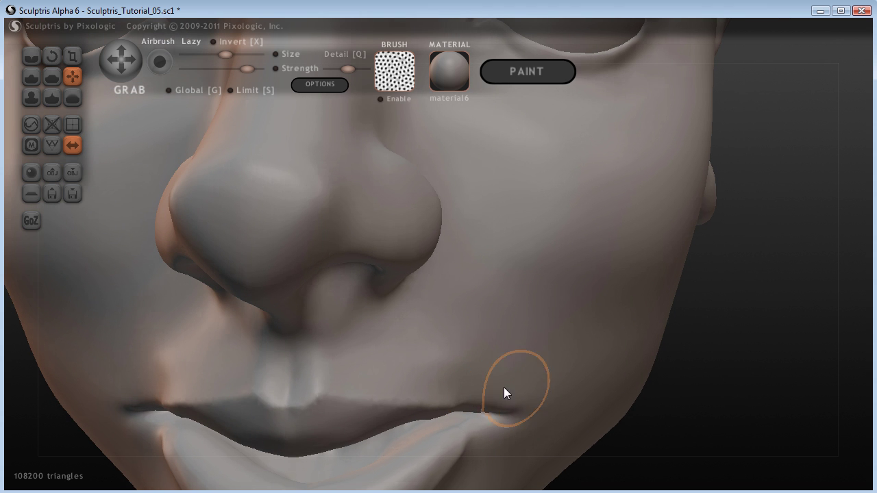
Check the face from several angles, refining the mouth corner and pulling the upper lip down-right
{"action": "scroll", "coordinate": [686, 398], "scroll_direction": "down", "scroll_amount": 5}
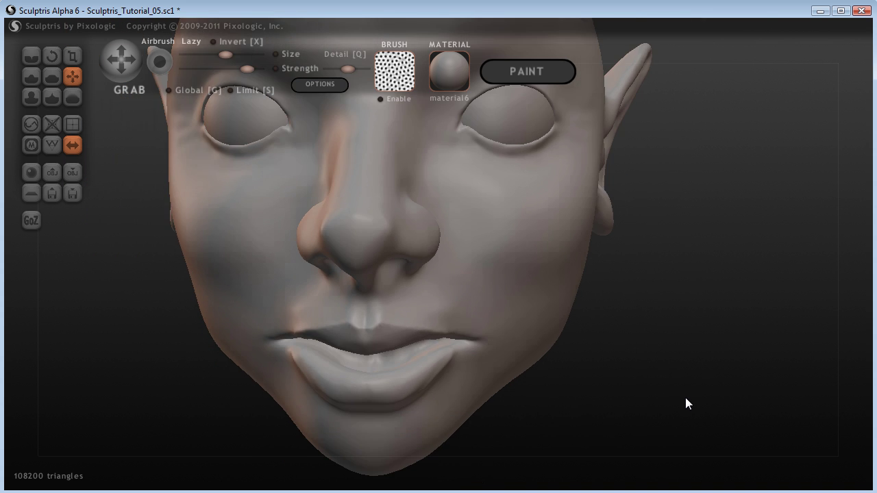
{"action": "left_click_drag", "start_coordinate": [686, 398], "coordinate": [470, 376]}
{"action": "left_click_drag", "start_coordinate": [309, 319], "coordinate": [592, 407]}
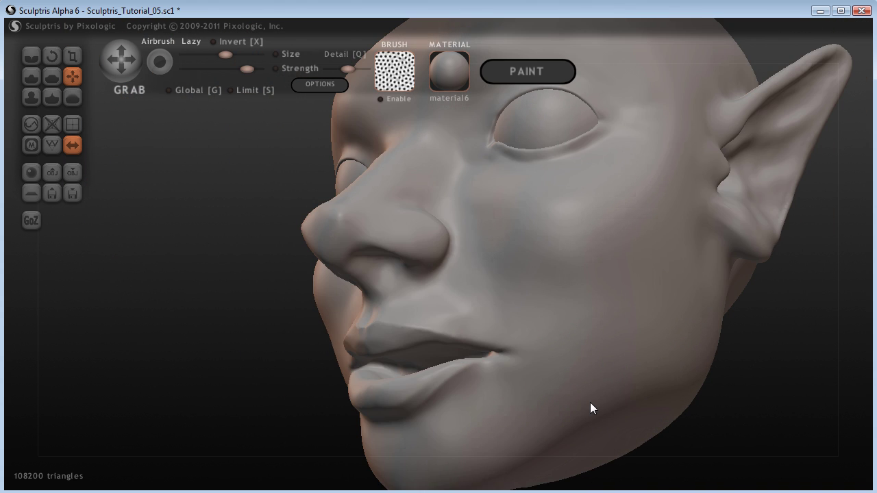
{"action": "mouse_move", "coordinate": [590, 402]}
{"action": "right_mouse_down"}
{"action": "mouse_move", "coordinate": [503, 398]}
{"action": "mouse_move", "coordinate": [589, 398]}
{"action": "mouse_move", "coordinate": [489, 340]}
{"action": "mouse_move", "coordinate": [726, 414]}
{"action": "mouse_move", "coordinate": [705, 411]}
{"action": "right_mouse_up"}
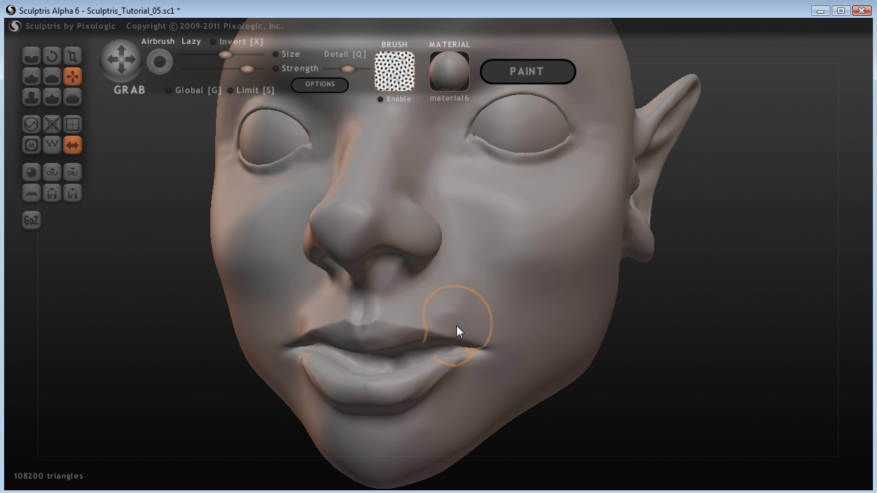
{"action": "left_click_drag", "start_coordinate": [457, 325], "coordinate": [464, 327]}
{"action": "scroll", "coordinate": [461, 317], "scroll_direction": "down", "scroll_amount": 3}
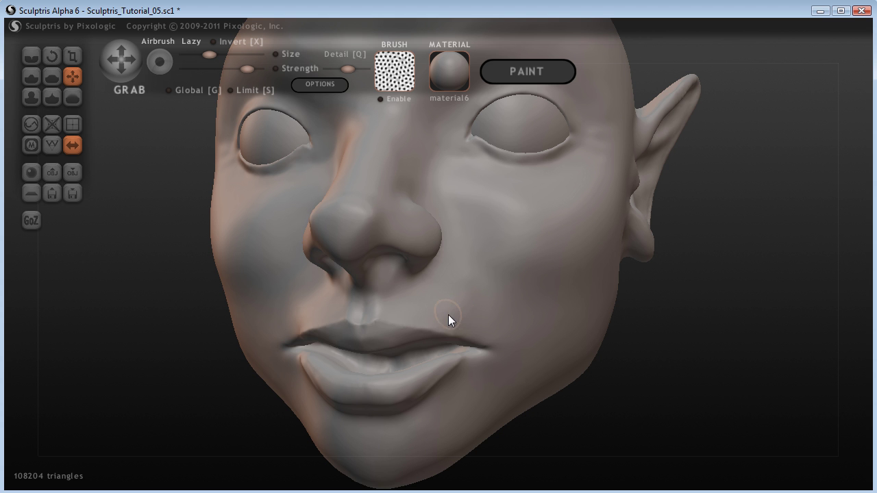
{"action": "right_click_drag", "start_coordinate": [630, 385], "coordinate": [470, 327]}
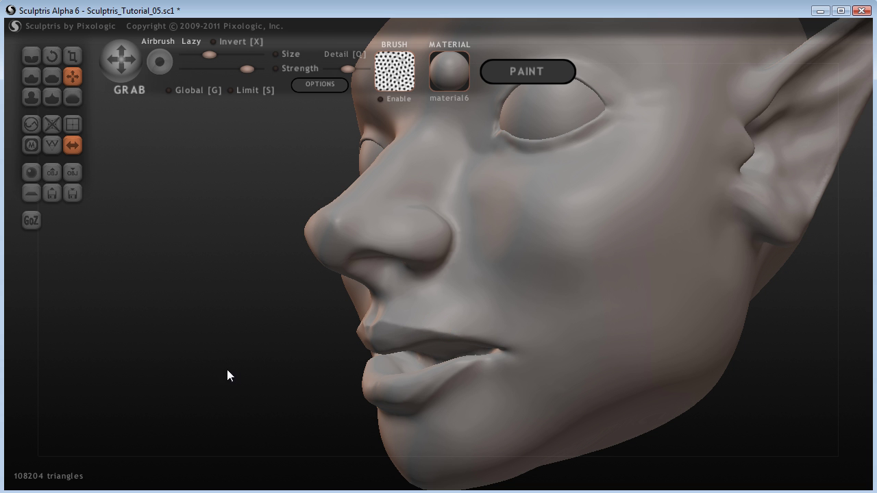
{"action": "left_click_drag", "start_coordinate": [226, 369], "coordinate": [361, 351]}
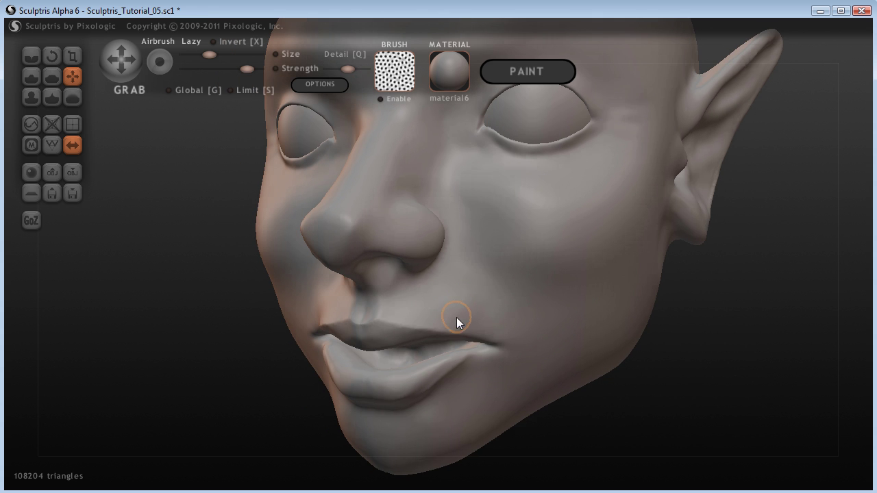
{"action": "left_click_drag", "start_coordinate": [454, 332], "coordinate": [716, 303]}
{"action": "scroll", "coordinate": [432, 322], "scroll_direction": "up", "scroll_amount": 2}
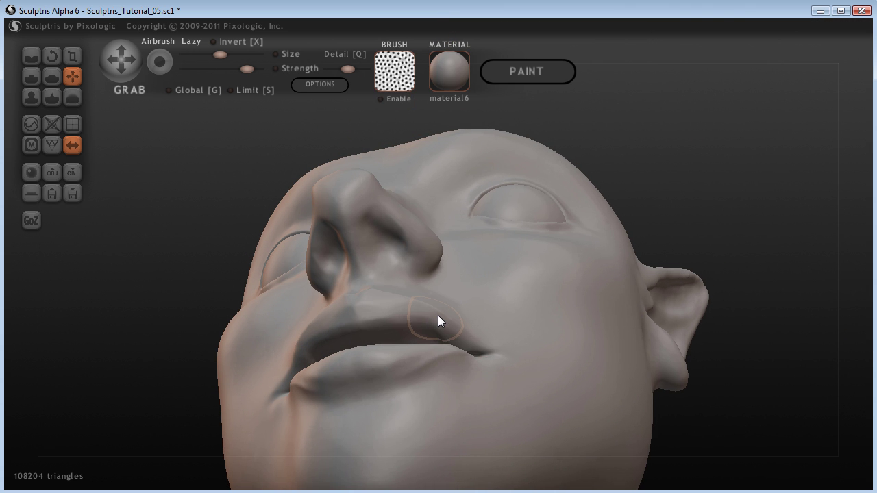
{"action": "left_click_drag", "start_coordinate": [438, 316], "coordinate": [451, 326]}
Switch the head to a wireframe display with W and zoom in on a left side profile
{"action": "mouse_move", "coordinate": [499, 331]}
{"action": "right_mouse_down"}
{"action": "mouse_move", "coordinate": [693, 307]}
{"action": "mouse_move", "coordinate": [720, 253]}
{"action": "mouse_move", "coordinate": [694, 285]}
{"action": "mouse_move", "coordinate": [659, 279]}
{"action": "mouse_move", "coordinate": [630, 311]}
{"action": "mouse_move", "coordinate": [586, 304]}
{"action": "mouse_move", "coordinate": [730, 298]}
{"action": "mouse_move", "coordinate": [659, 293]}
{"action": "mouse_move", "coordinate": [671, 226]}
{"action": "right_mouse_up"}
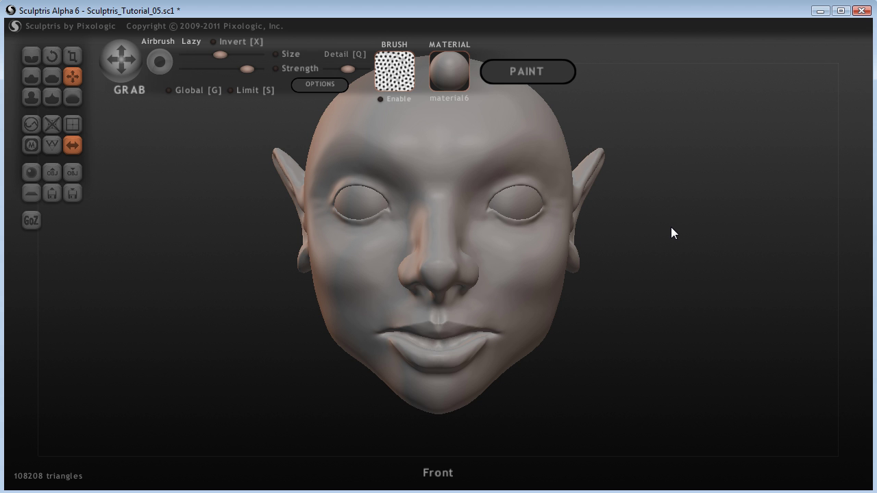
{"action": "right_click_drag", "start_coordinate": [671, 226], "coordinate": [654, 255], "text": "shift"}
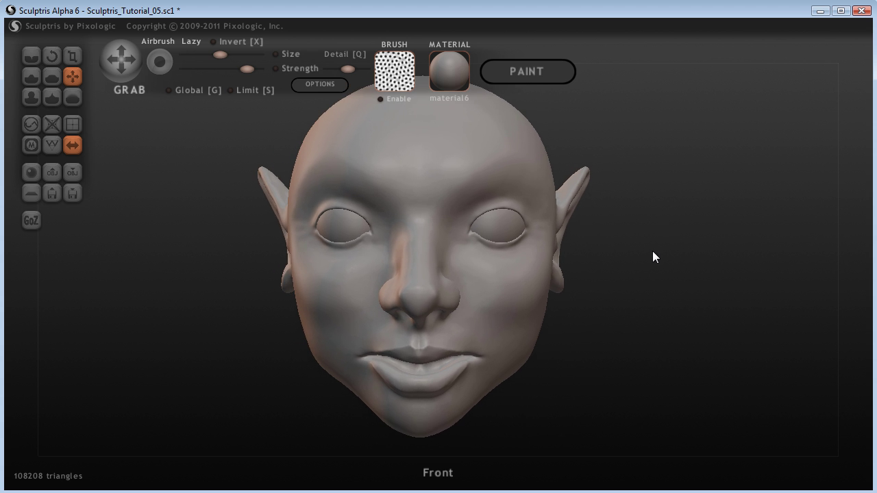
{"action": "scroll", "coordinate": [672, 292], "scroll_direction": "up", "scroll_amount": 2}
{"action": "mouse_move", "coordinate": [708, 297]}
{"action": "right_mouse_down"}
{"action": "mouse_move", "coordinate": [623, 288]}
{"action": "mouse_move", "coordinate": [706, 300]}
{"action": "mouse_move", "coordinate": [692, 294]}
{"action": "right_mouse_up"}
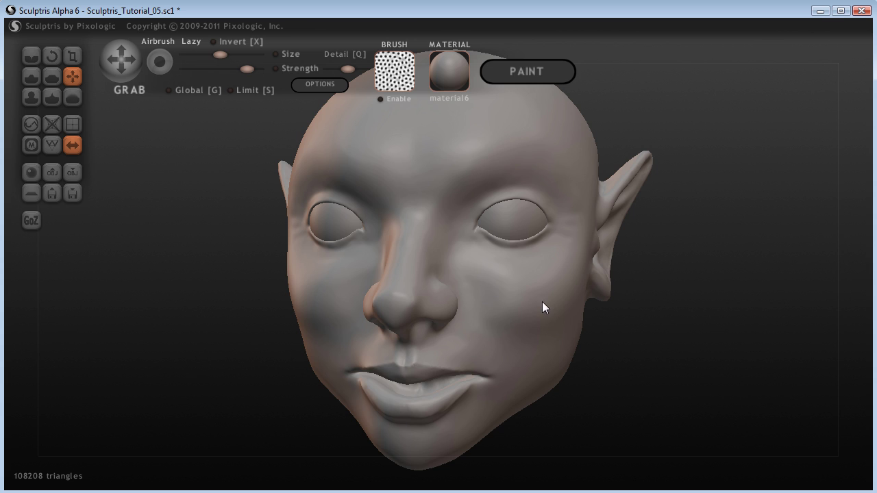
{"action": "key", "text": "w"}
{"action": "right_click_drag", "start_coordinate": [738, 334], "coordinate": [569, 332]}
{"action": "scroll", "coordinate": [247, 235], "scroll_direction": "up", "scroll_amount": 3}
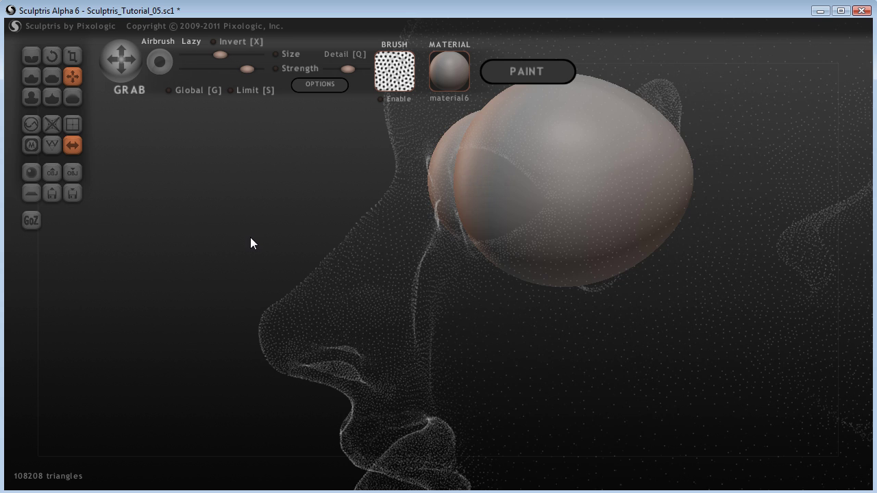
Turn on the wireframe and orbit the view to face both eyeballs
{"action": "left_click", "coordinate": [52, 145]}
{"action": "right_click_drag", "start_coordinate": [191, 211], "coordinate": [335, 193]}
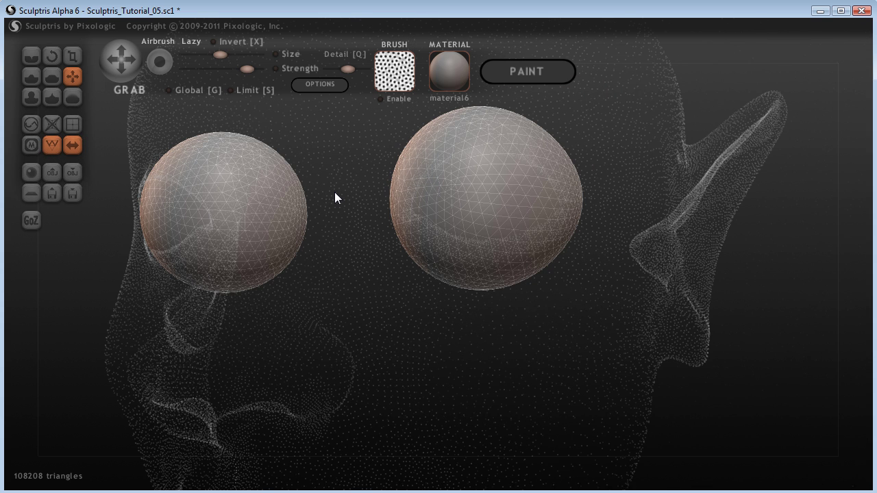
{"action": "mouse_move", "coordinate": [335, 193]}
{"action": "right_mouse_down"}
{"action": "mouse_move", "coordinate": [315, 203]}
{"action": "mouse_move", "coordinate": [336, 210]}
{"action": "mouse_move", "coordinate": [342, 201]}
{"action": "right_mouse_up"}
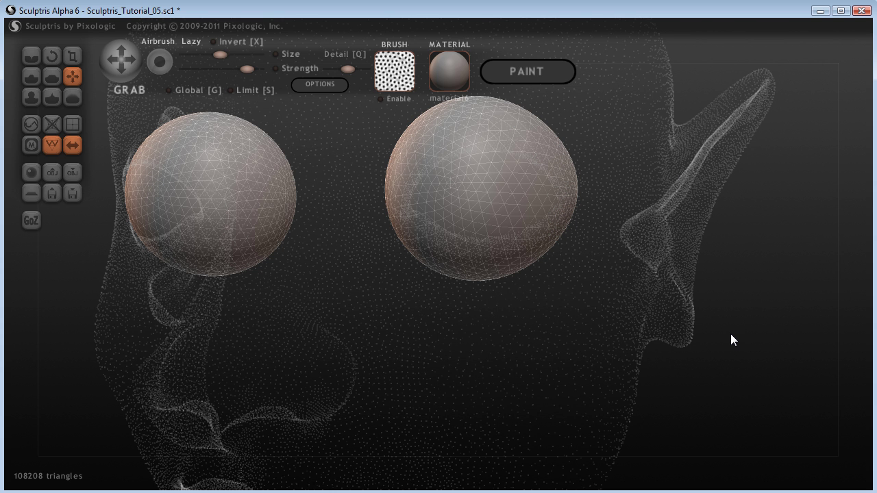
{"action": "mouse_move", "coordinate": [730, 335]}
{"action": "right_mouse_down"}
{"action": "mouse_move", "coordinate": [760, 325]}
{"action": "mouse_move", "coordinate": [644, 334]}
{"action": "mouse_move", "coordinate": [621, 346]}
{"action": "mouse_move", "coordinate": [603, 332]}
{"action": "mouse_move", "coordinate": [601, 370]}
{"action": "mouse_move", "coordinate": [707, 355]}
{"action": "mouse_move", "coordinate": [709, 341]}
{"action": "mouse_move", "coordinate": [700, 348]}
{"action": "mouse_move", "coordinate": [790, 348]}
{"action": "mouse_move", "coordinate": [759, 344]}
{"action": "right_mouse_up"}
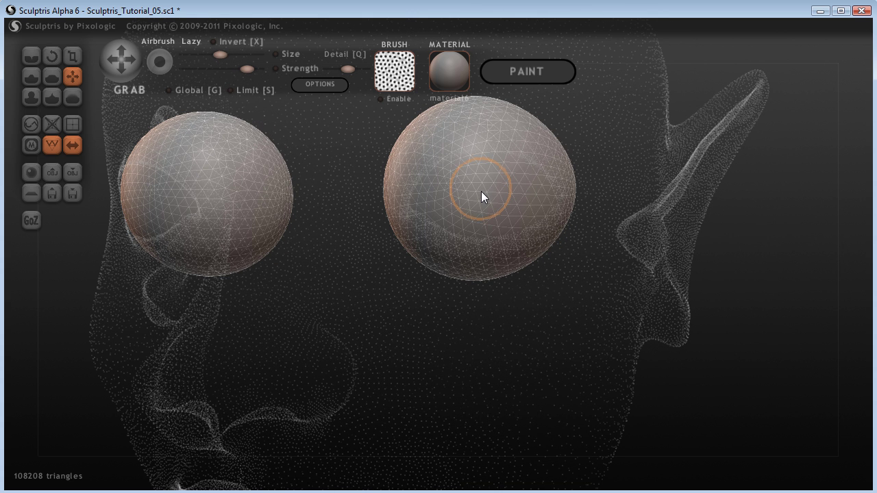
Densify the mesh across the eyeball fronts with Grab clicks and strokes, reaching 119224 triangles
{"action": "left_click_drag", "start_coordinate": [477, 195], "coordinate": [476, 198]}
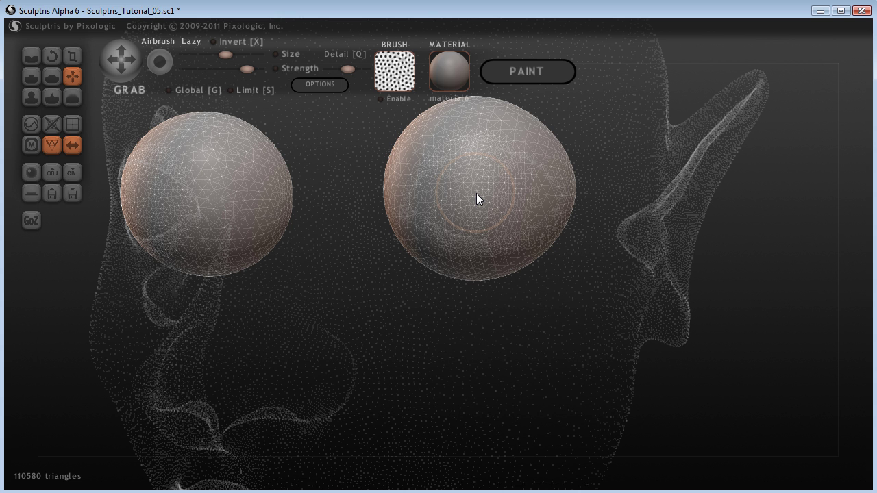
{"action": "scroll", "coordinate": [476, 193], "scroll_direction": "down", "scroll_amount": 5}
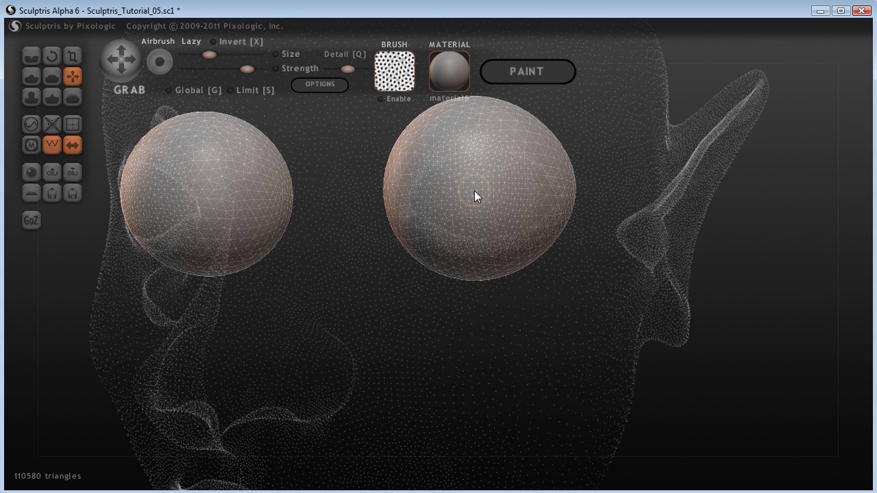
{"action": "left_click", "coordinate": [477, 183]}
{"action": "left_click", "coordinate": [482, 210]}
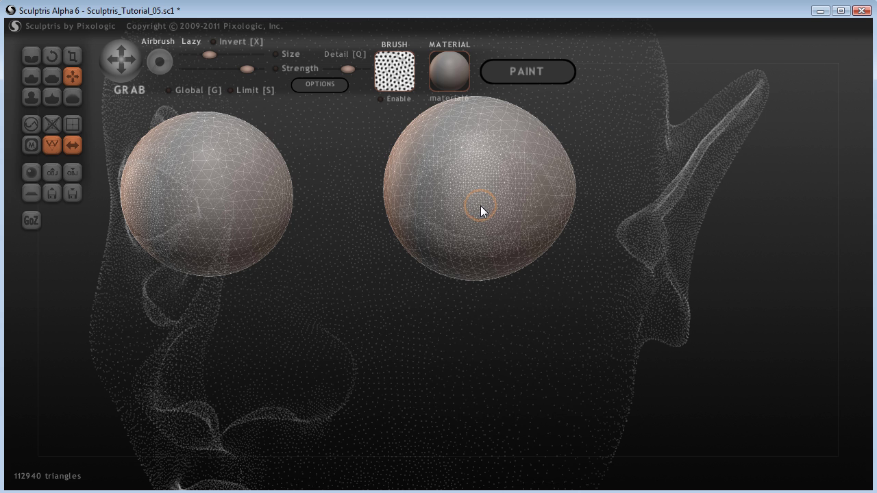
{"action": "left_click", "coordinate": [500, 195]}
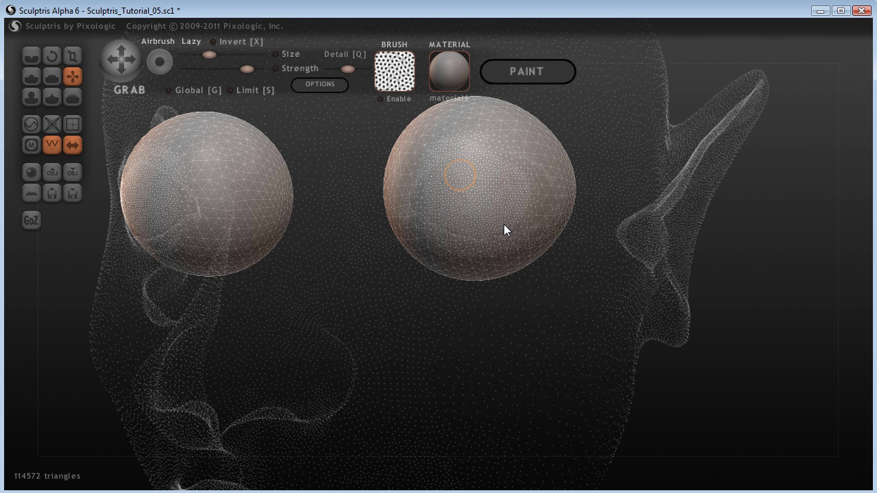
{"action": "left_click", "coordinate": [505, 228]}
{"action": "left_click", "coordinate": [499, 171]}
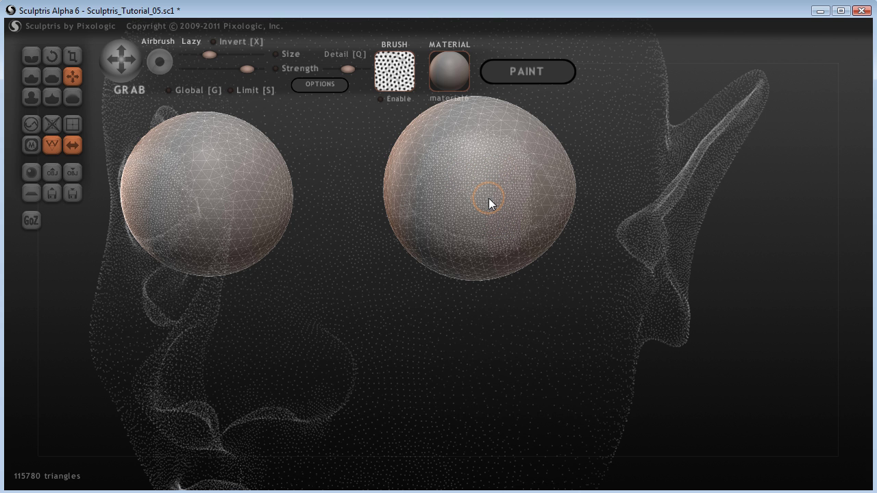
{"action": "left_click_drag", "start_coordinate": [469, 228], "coordinate": [461, 231]}
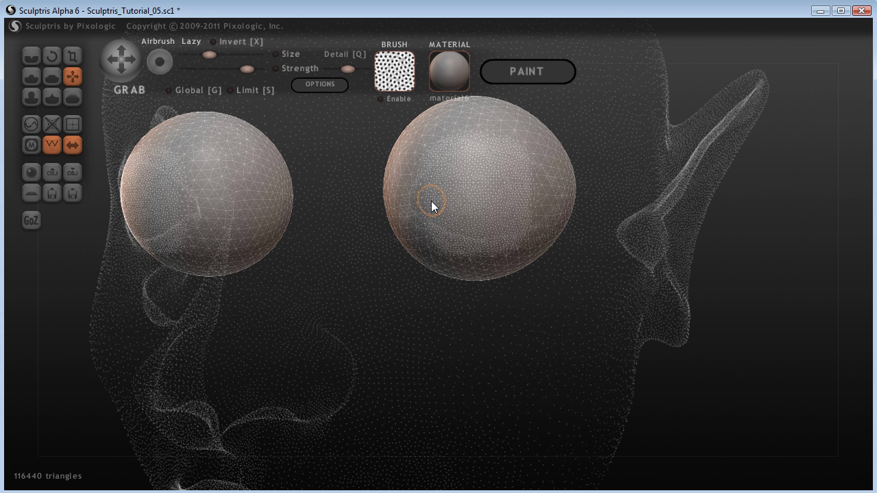
{"action": "left_click_drag", "start_coordinate": [431, 205], "coordinate": [541, 213]}
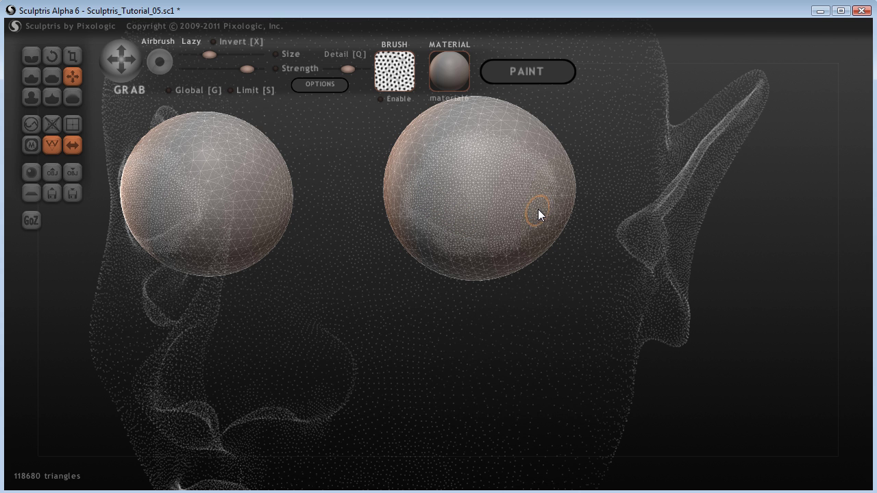
{"action": "left_click_drag", "start_coordinate": [527, 217], "coordinate": [487, 202]}
{"action": "scroll", "coordinate": [483, 193], "scroll_direction": "up", "scroll_amount": 4}
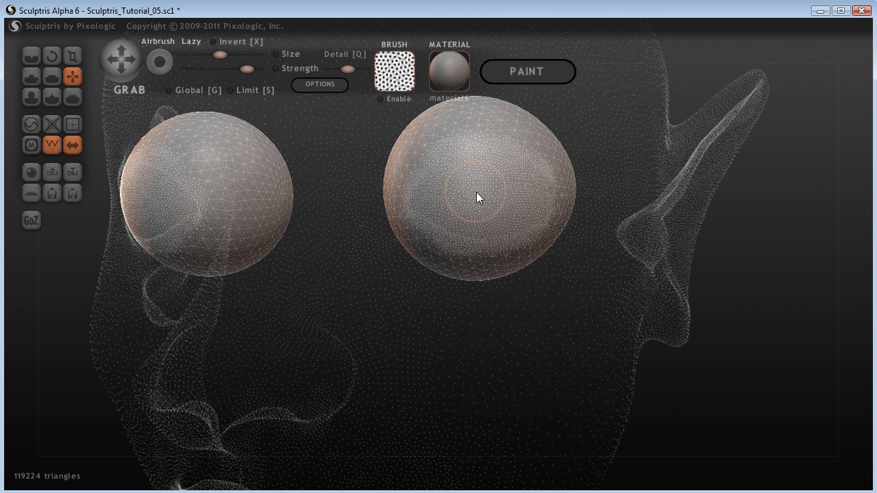
Push a recessed pupil into the right eyeball with Grab, mirrored by symmetry, then view the face frontally
{"action": "key", "text": "h"}
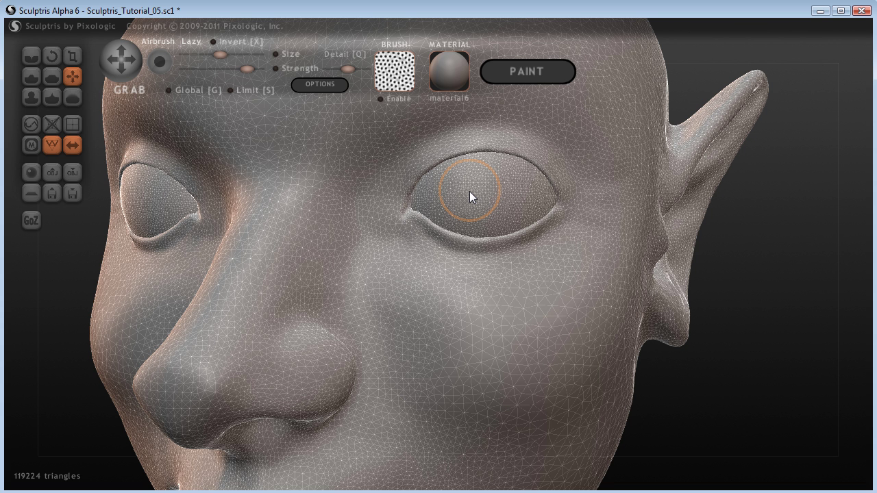
{"action": "left_click_drag", "start_coordinate": [469, 191], "coordinate": [470, 190]}
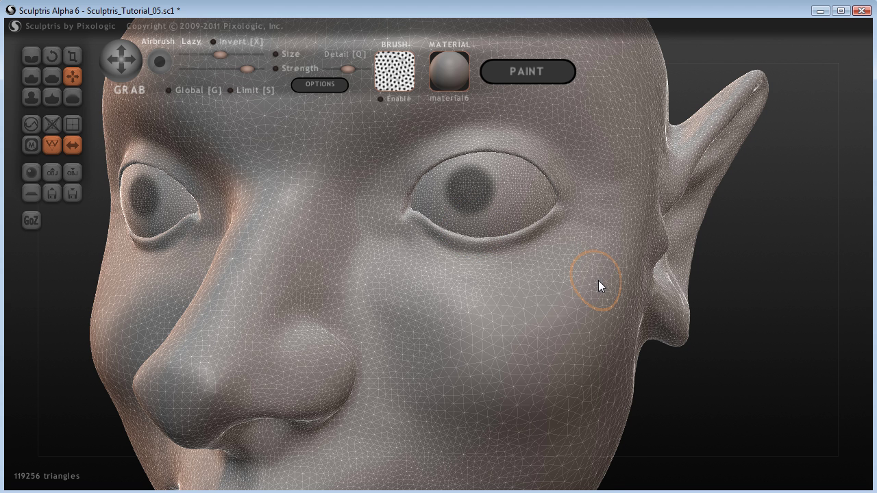
{"action": "key", "text": "h"}
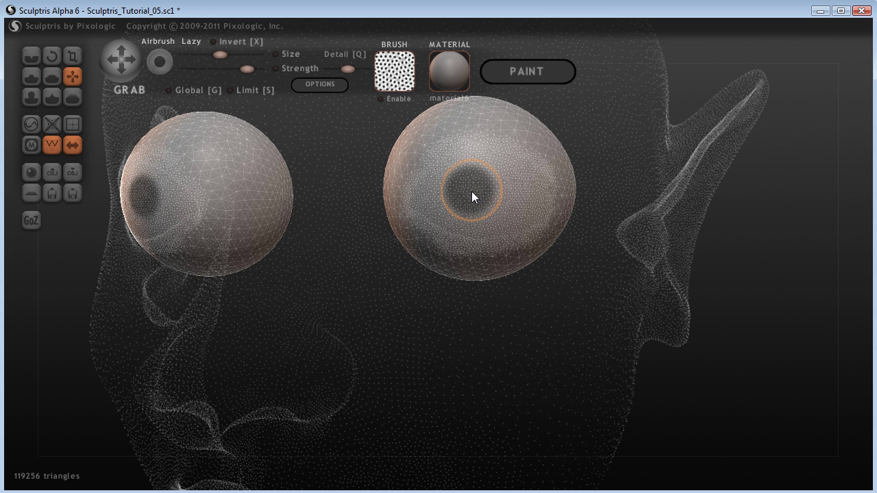
{"action": "left_click_drag", "start_coordinate": [471, 192], "coordinate": [469, 190]}
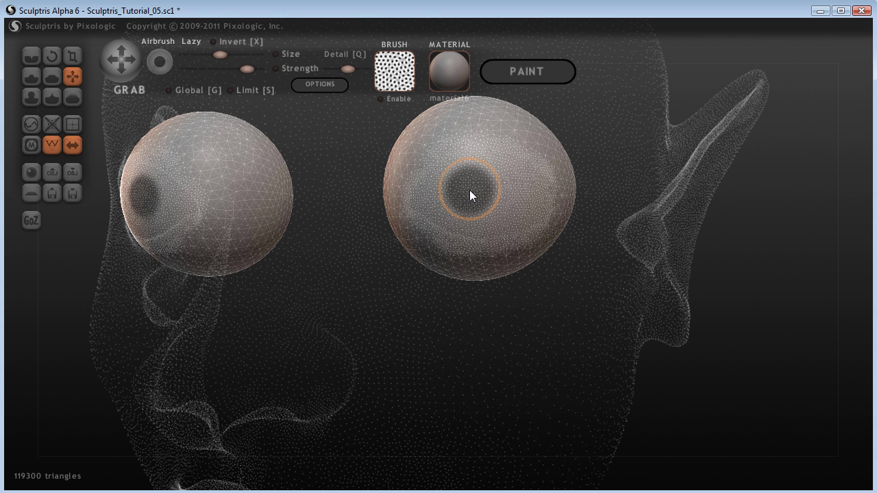
{"action": "key", "text": "ctrl"}
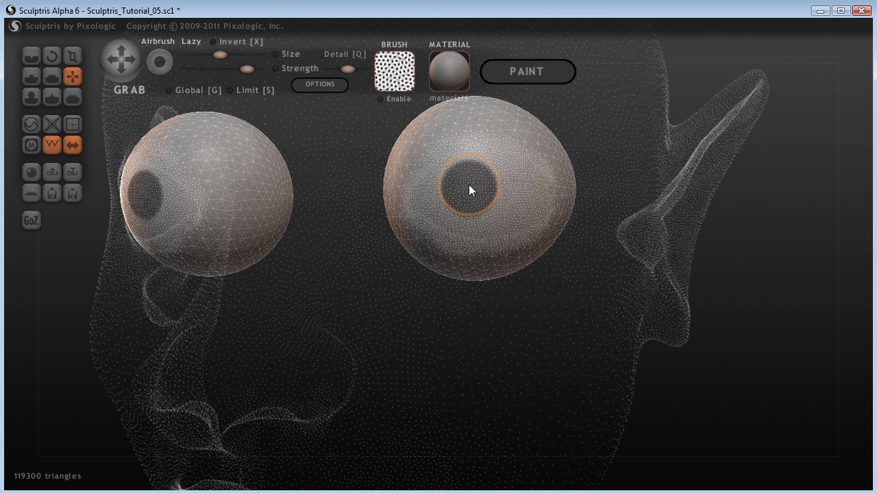
{"action": "scroll", "coordinate": [469, 190], "scroll_direction": "up", "scroll_amount": 2}
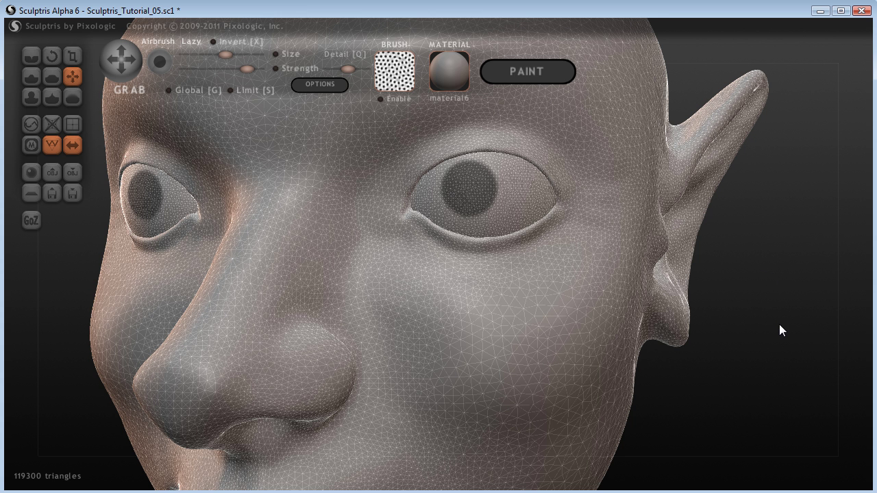
{"action": "left_click_drag", "start_coordinate": [779, 324], "coordinate": [675, 387]}
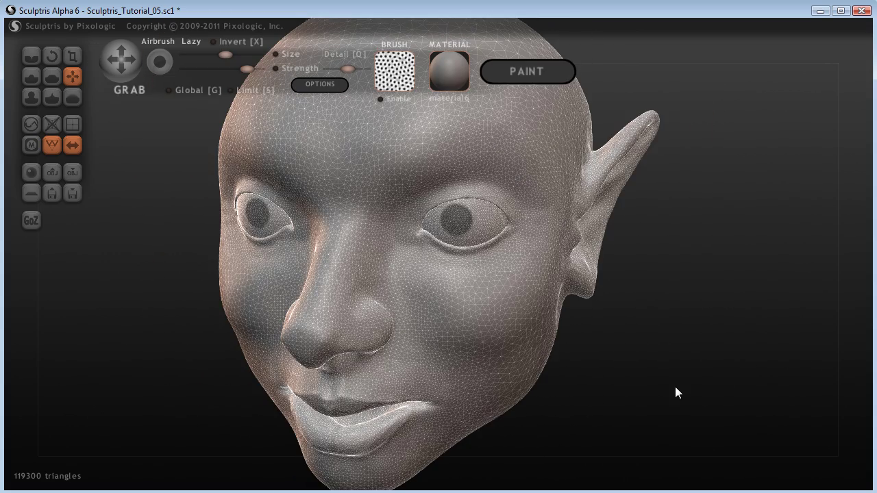
Inflate both sunken pupils outward with an enlarged Inflate brush, then invert the mask
{"action": "scroll", "coordinate": [674, 392], "scroll_direction": "up", "scroll_amount": 3}
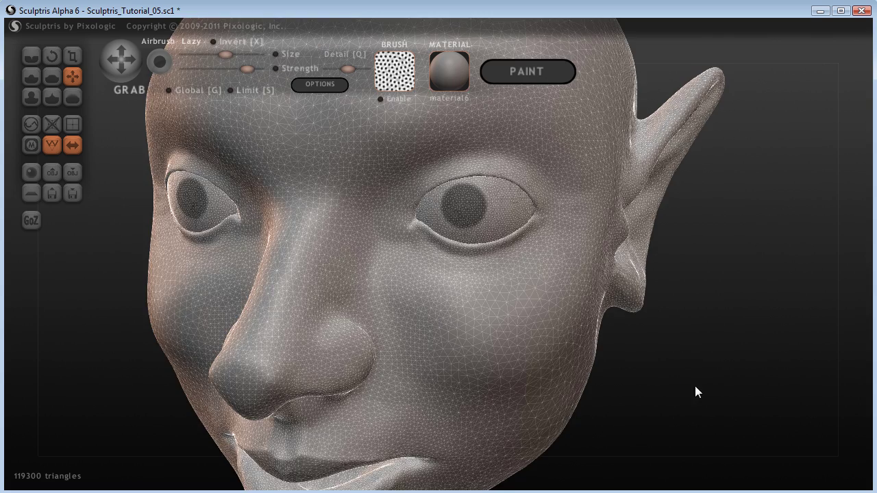
{"action": "scroll", "coordinate": [694, 390], "scroll_direction": "up", "scroll_amount": 2}
{"action": "mouse_move", "coordinate": [793, 321]}
{"action": "left_mouse_down"}
{"action": "mouse_move", "coordinate": [777, 334]}
{"action": "mouse_move", "coordinate": [793, 338]}
{"action": "mouse_move", "coordinate": [701, 319]}
{"action": "mouse_move", "coordinate": [718, 331]}
{"action": "mouse_move", "coordinate": [783, 328]}
{"action": "left_mouse_up"}
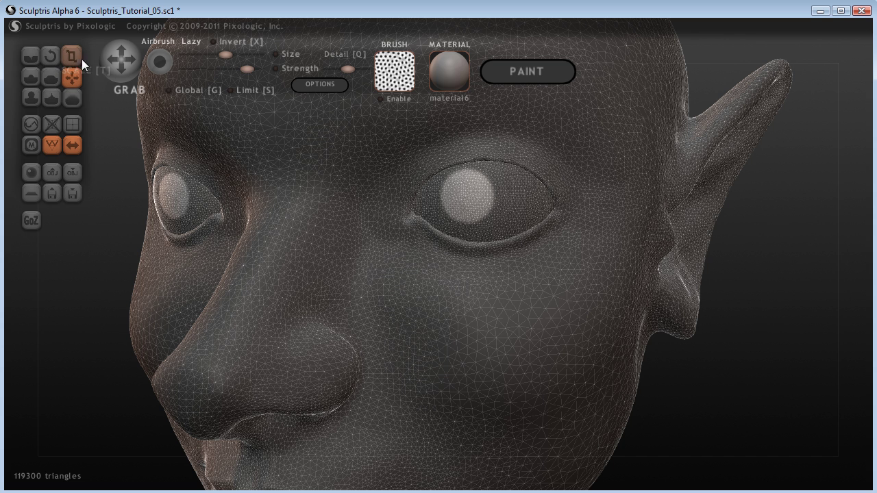
{"action": "left_click", "coordinate": [31, 97]}
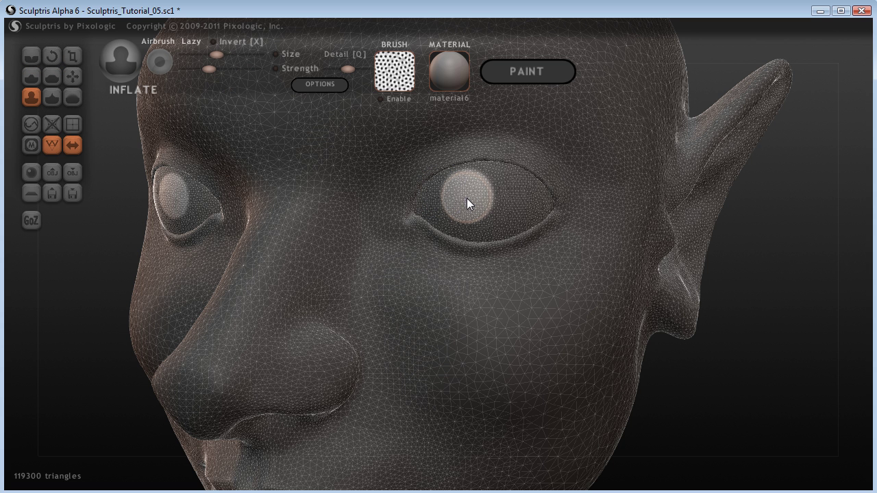
{"action": "scroll", "coordinate": [467, 198], "scroll_direction": "up", "scroll_amount": 2}
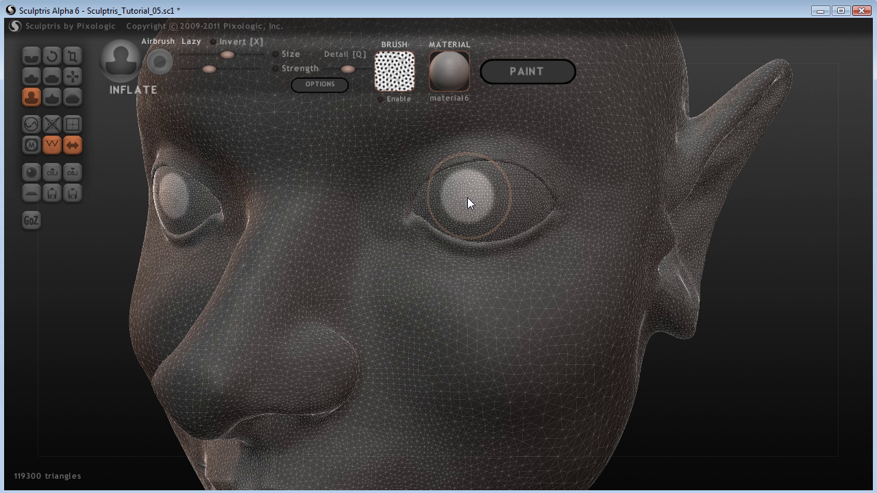
{"action": "left_click_drag", "start_coordinate": [467, 197], "coordinate": [466, 202]}
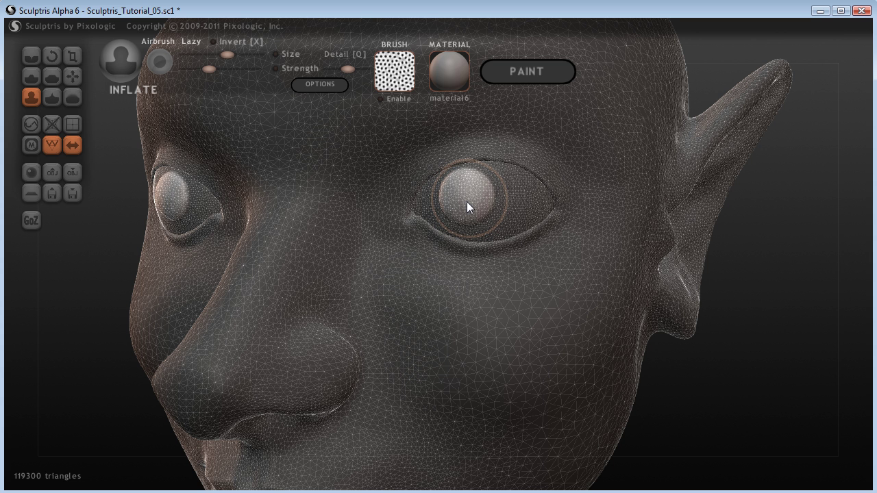
{"action": "right_click_drag", "start_coordinate": [622, 260], "coordinate": [771, 396]}
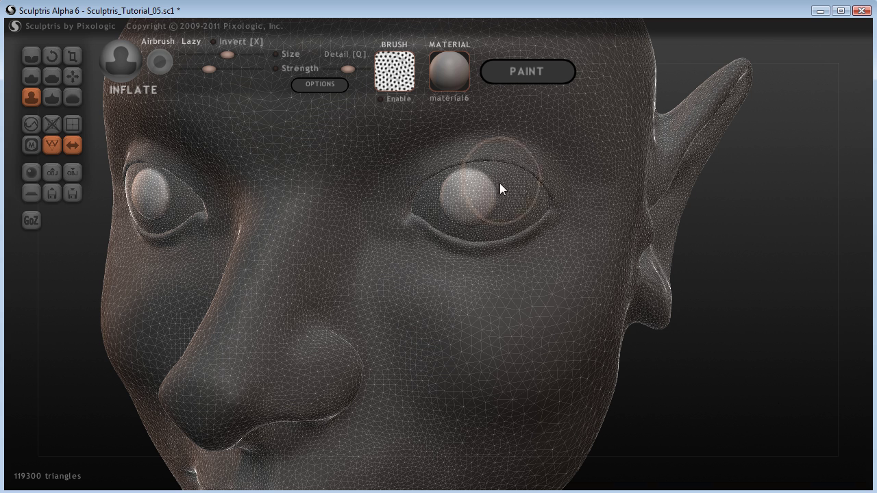
{"action": "left_click_drag", "start_coordinate": [471, 194], "coordinate": [470, 201]}
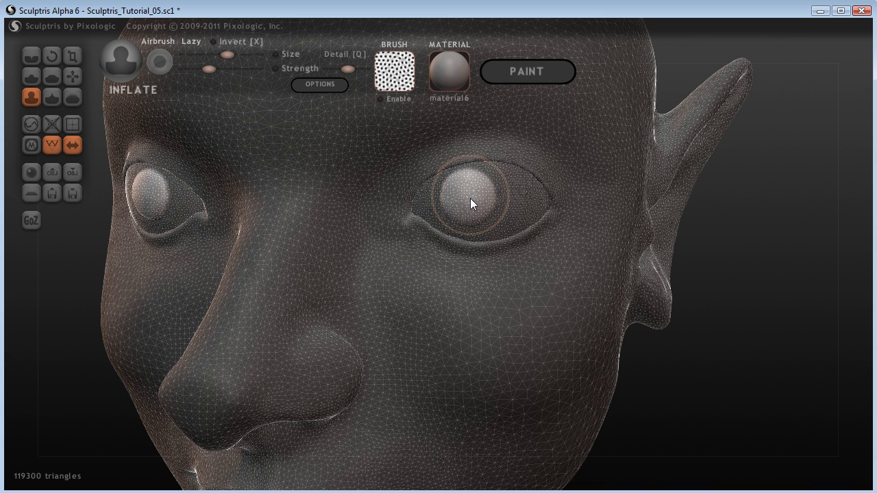
{"action": "right_click_drag", "start_coordinate": [686, 291], "coordinate": [769, 377]}
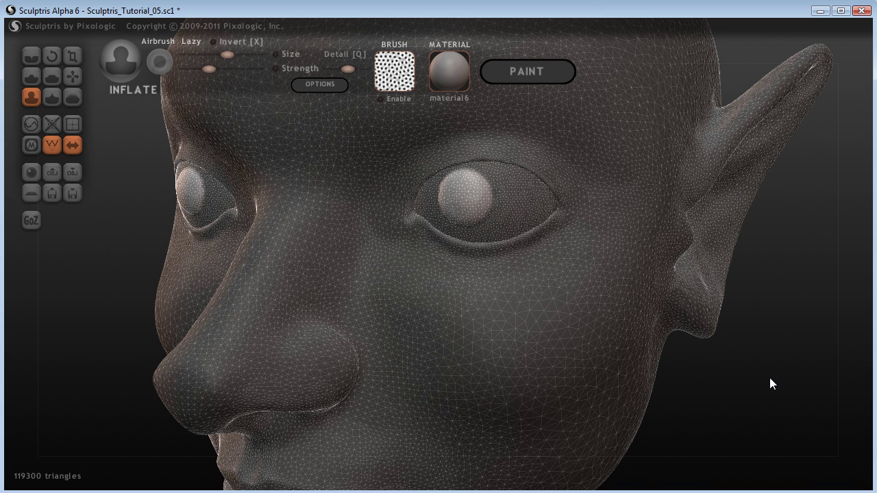
{"action": "left_click", "coordinate": [769, 378], "text": "ctrl"}
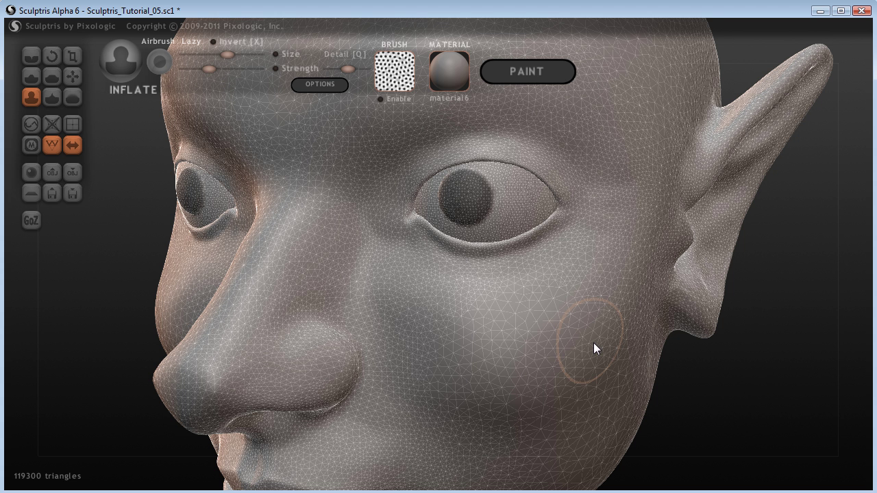
Ghost the head, clear the pupil mask, and reshape the bulge on the right eyeball
{"action": "key", "text": "h"}
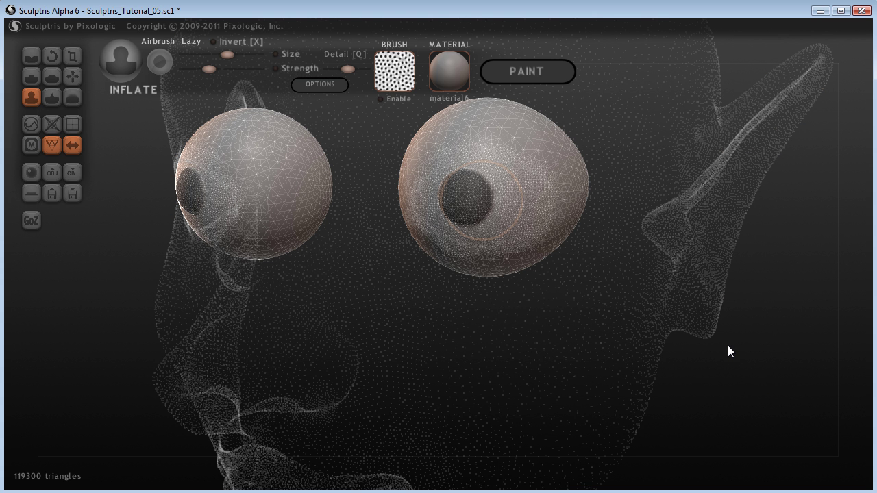
{"action": "left_click_drag", "start_coordinate": [754, 365], "coordinate": [786, 384], "text": "ctrl"}
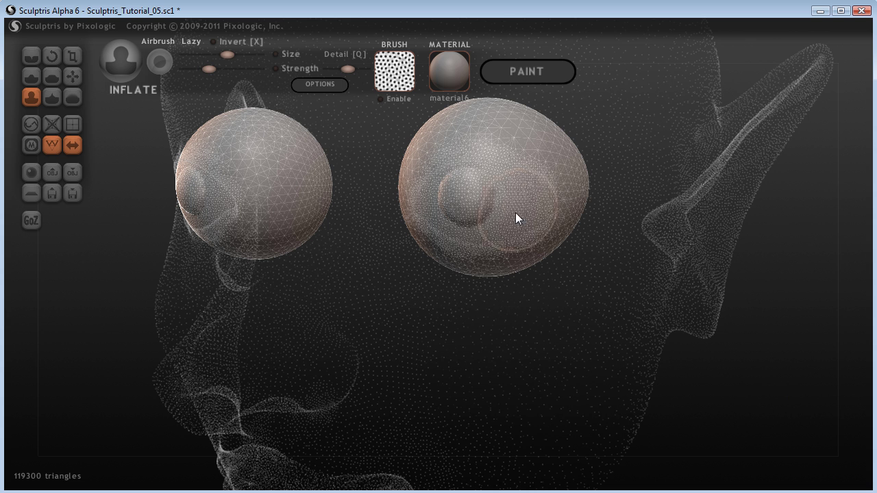
{"action": "left_click_drag", "start_coordinate": [456, 199], "coordinate": [464, 202]}
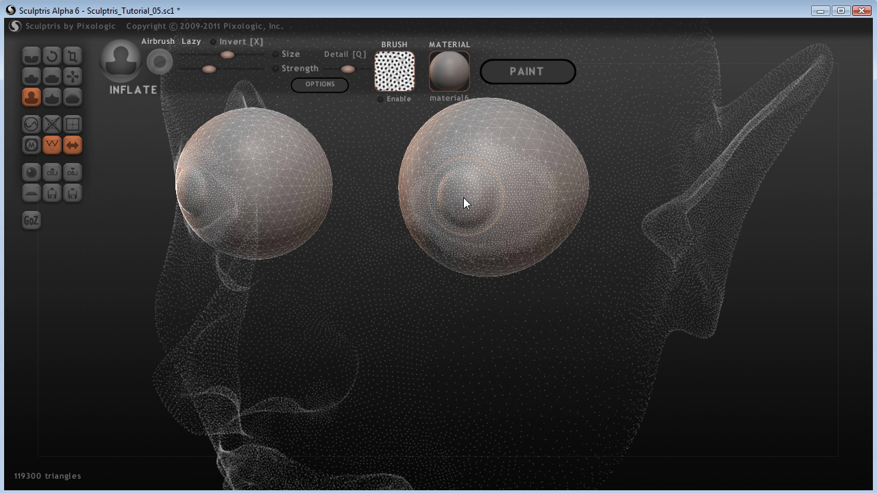
{"action": "mouse_move", "coordinate": [463, 197]}
{"action": "left_mouse_down"}
{"action": "mouse_move", "coordinate": [450, 193]}
{"action": "mouse_move", "coordinate": [464, 211]}
{"action": "mouse_move", "coordinate": [456, 205]}
{"action": "mouse_move", "coordinate": [518, 212]}
{"action": "left_mouse_up"}
{"action": "mouse_move", "coordinate": [765, 397]}
{"action": "left_mouse_down"}
{"action": "mouse_move", "coordinate": [810, 397]}
{"action": "mouse_move", "coordinate": [802, 388]}
{"action": "mouse_move", "coordinate": [767, 393]}
{"action": "left_mouse_up"}
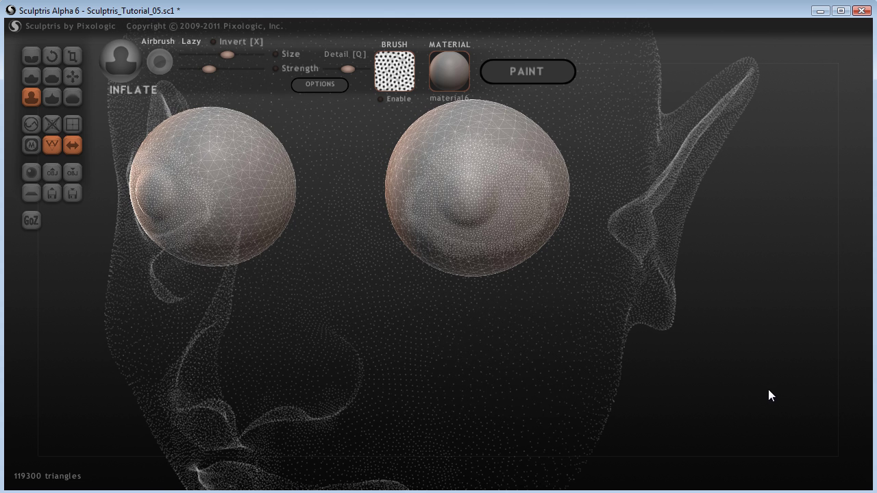
Raise a pupil bump at the eyeball centre with Draw, then soften it with Grab
{"action": "left_click", "coordinate": [31, 76]}
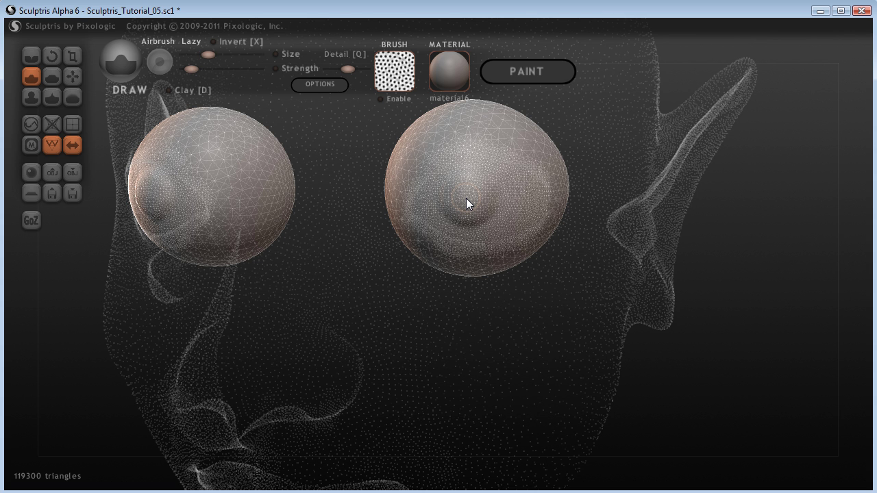
{"action": "left_click_drag", "start_coordinate": [466, 198], "coordinate": [467, 199]}
{"action": "scroll", "coordinate": [467, 199], "scroll_direction": "up", "scroll_amount": 3}
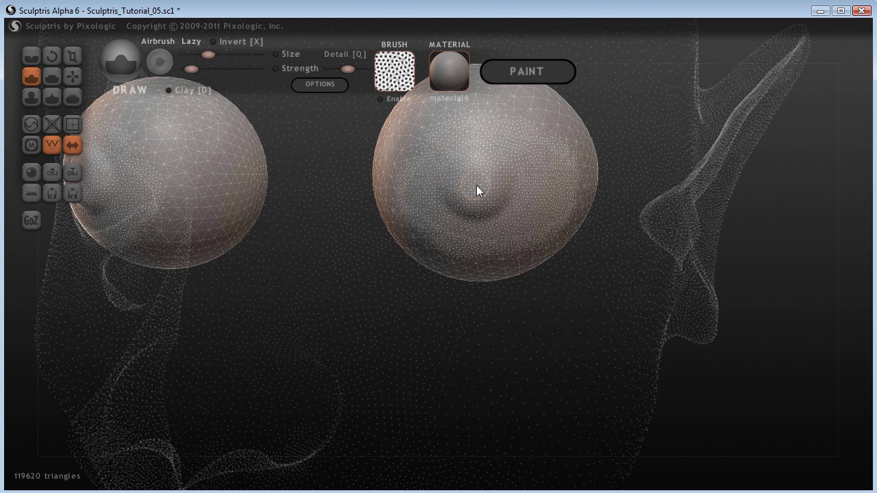
{"action": "key", "text": "bracketleft"}
{"action": "key", "text": "bracketright"}
{"action": "left_click", "coordinate": [476, 190]}
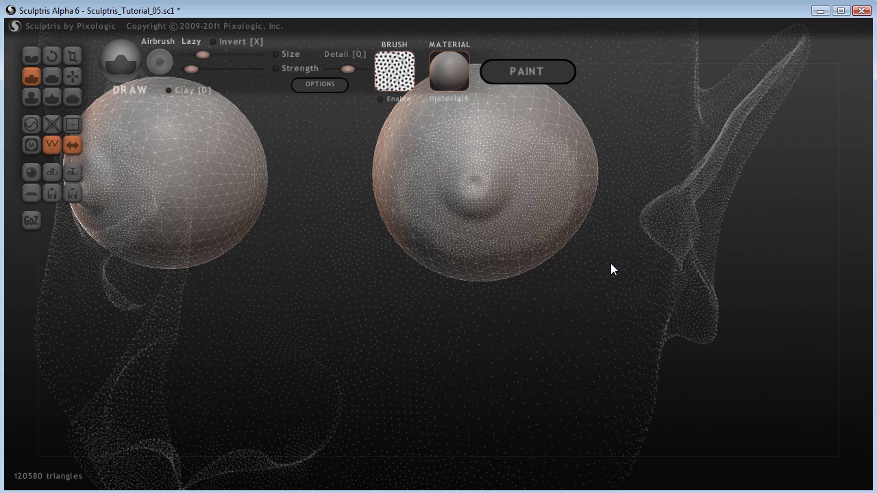
{"action": "scroll", "coordinate": [738, 320], "scroll_direction": "down", "scroll_amount": 5}
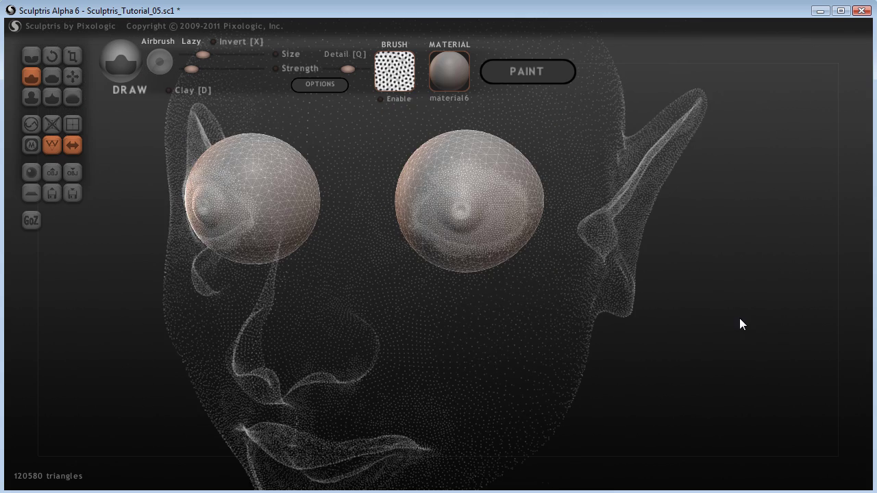
{"action": "mouse_move", "coordinate": [713, 323]}
{"action": "left_mouse_down"}
{"action": "mouse_move", "coordinate": [578, 315]}
{"action": "mouse_move", "coordinate": [703, 316]}
{"action": "left_mouse_up"}
{"action": "scroll", "coordinate": [702, 311], "scroll_direction": "up", "scroll_amount": 4}
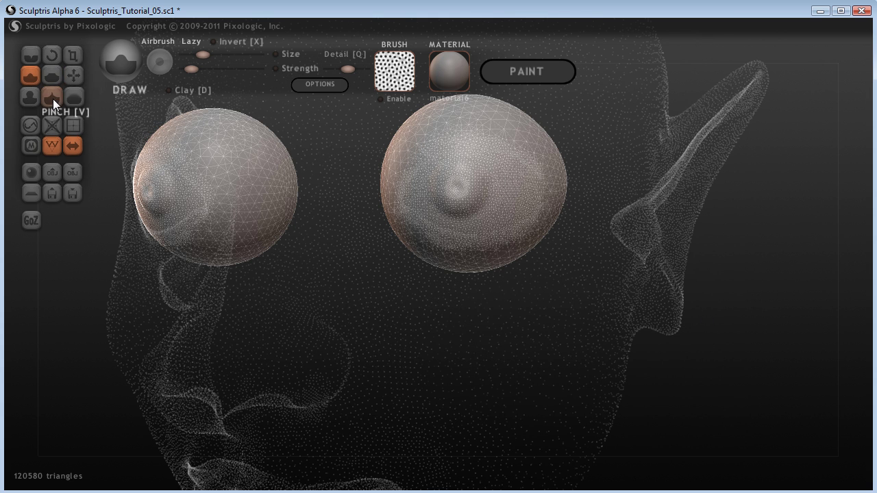
{"action": "left_click", "coordinate": [72, 76]}
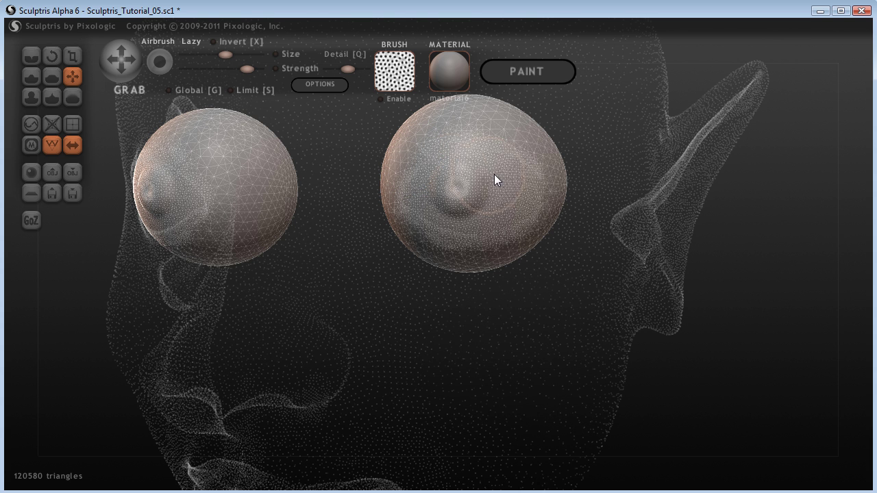
{"action": "left_click_drag", "start_coordinate": [493, 180], "coordinate": [459, 188]}
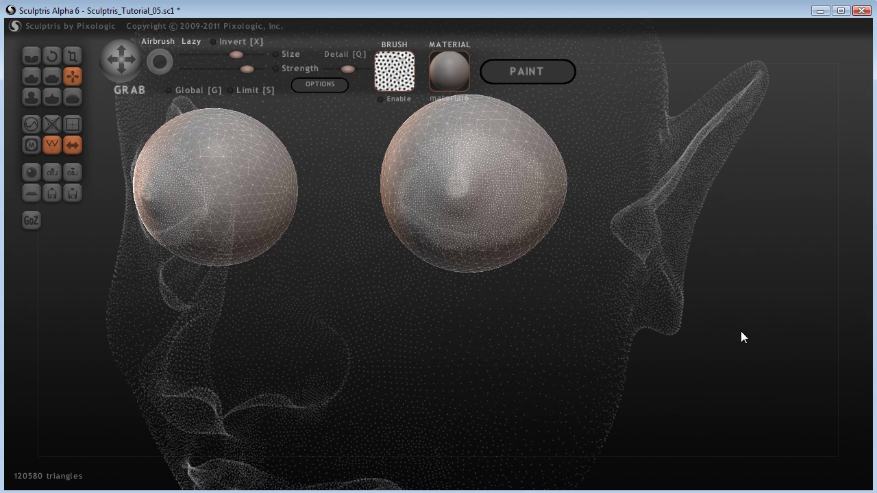
Turn off the wireframe, rotate the head to a frontal view, and make it see-through
{"action": "key", "text": "h"}
{"action": "scroll", "coordinate": [750, 350], "scroll_direction": "down", "scroll_amount": 4}
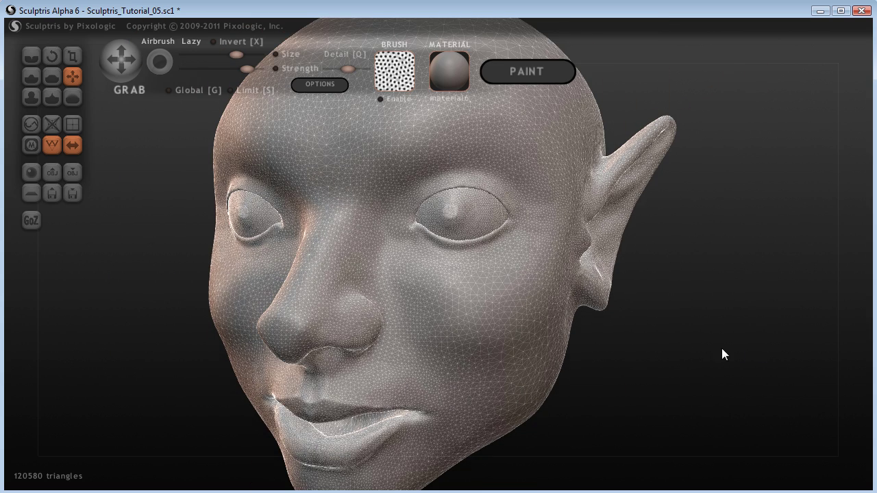
{"action": "left_click", "coordinate": [51, 145]}
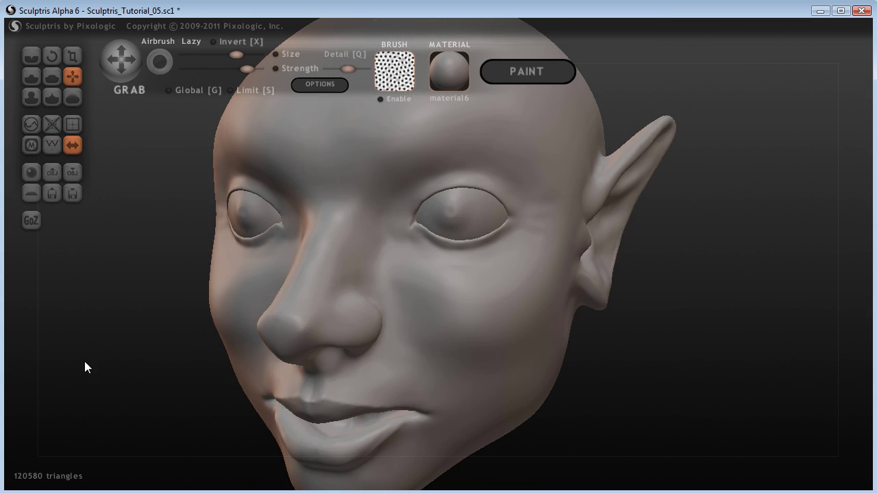
{"action": "mouse_move", "coordinate": [84, 360]}
{"action": "left_mouse_down"}
{"action": "mouse_move", "coordinate": [122, 376]}
{"action": "mouse_move", "coordinate": [741, 352]}
{"action": "mouse_move", "coordinate": [601, 405]}
{"action": "mouse_move", "coordinate": [653, 410]}
{"action": "mouse_move", "coordinate": [652, 382]}
{"action": "mouse_move", "coordinate": [638, 363]}
{"action": "mouse_move", "coordinate": [606, 354]}
{"action": "mouse_move", "coordinate": [454, 405]}
{"action": "mouse_move", "coordinate": [667, 407]}
{"action": "mouse_move", "coordinate": [626, 416]}
{"action": "mouse_move", "coordinate": [433, 219]}
{"action": "left_mouse_up"}
{"action": "scroll", "coordinate": [433, 219], "scroll_direction": "up", "scroll_amount": 2}
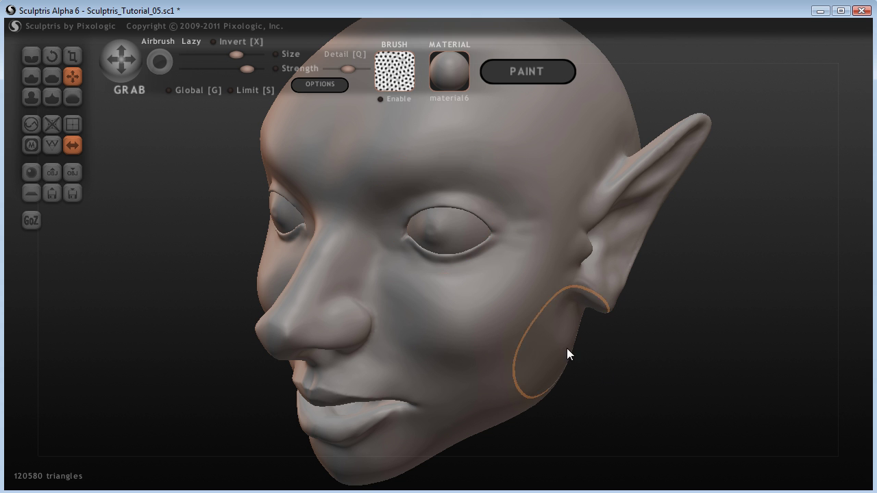
{"action": "left_click_drag", "start_coordinate": [620, 373], "coordinate": [384, 225]}
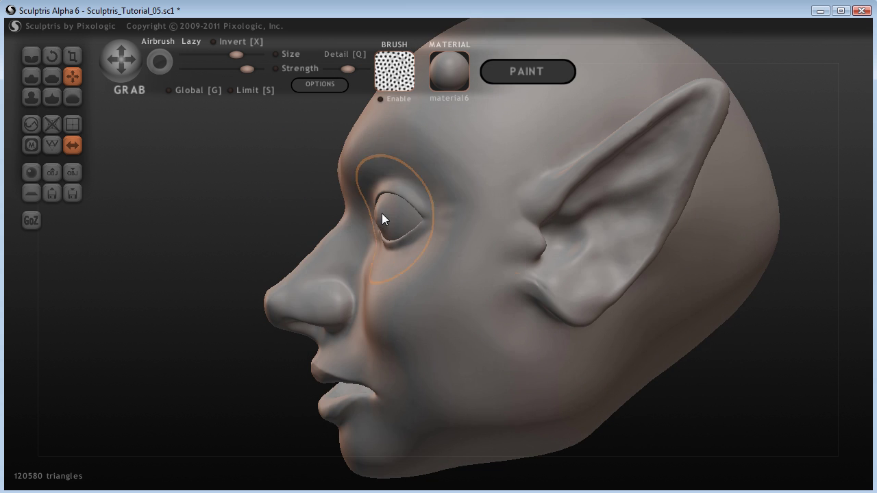
{"action": "left_click_drag", "start_coordinate": [176, 289], "coordinate": [333, 306]}
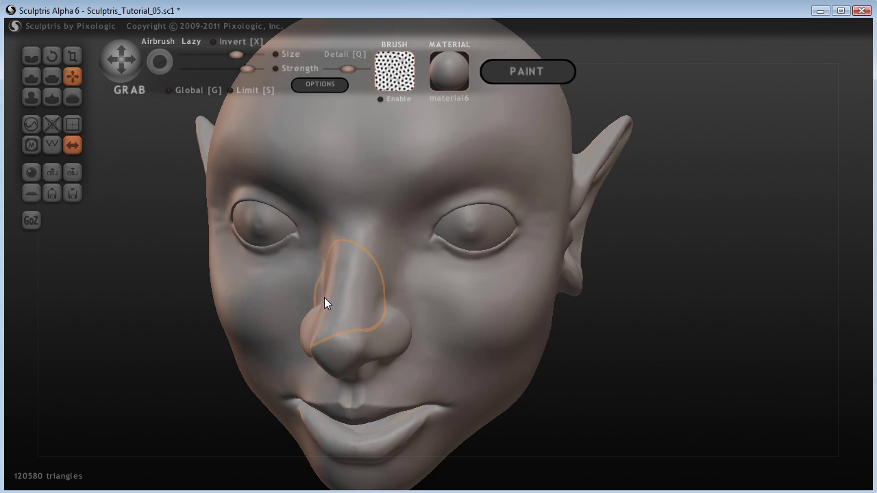
{"action": "key", "text": "w"}
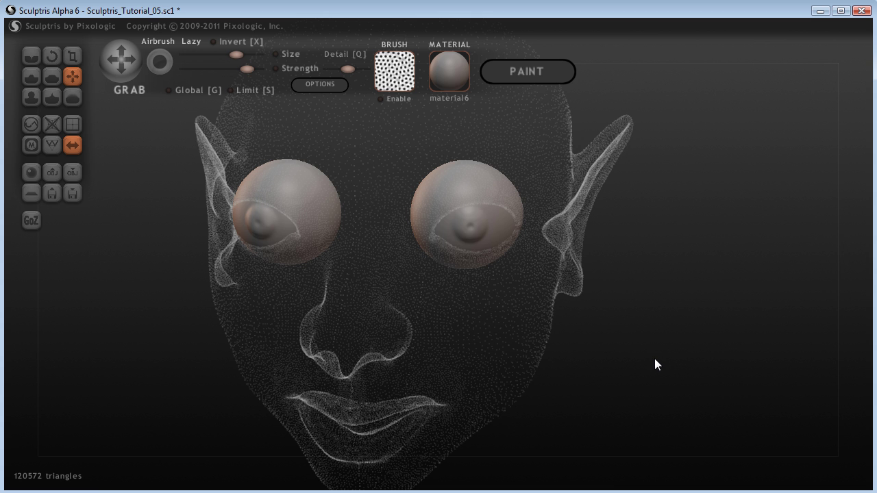
Mask the pupil, invert the mask, and flatten the pupil bulge on the right eyeball
{"action": "left_click_drag", "start_coordinate": [654, 359], "coordinate": [525, 199]}
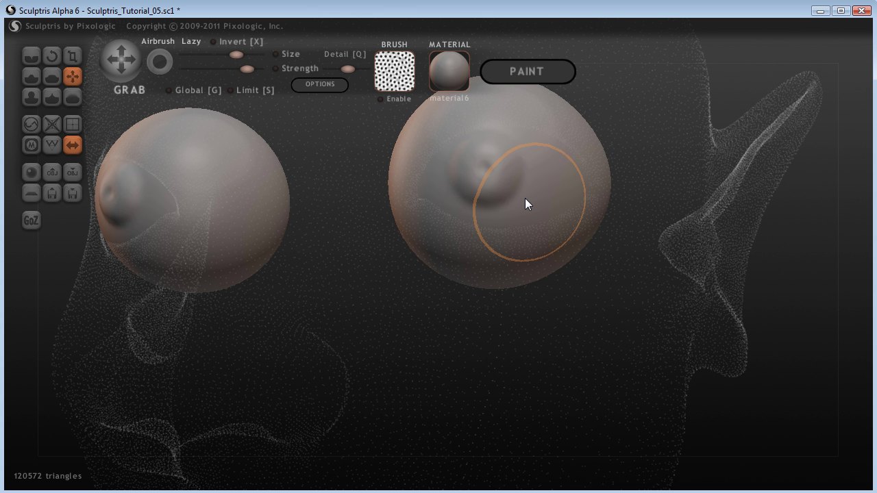
{"action": "left_click_drag", "start_coordinate": [525, 198], "coordinate": [484, 174]}
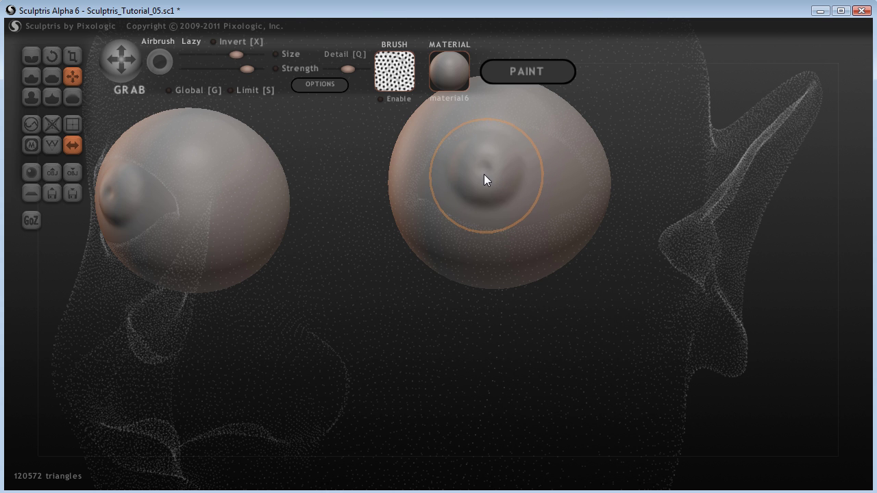
{"action": "left_click", "coordinate": [484, 174], "text": "ctrl"}
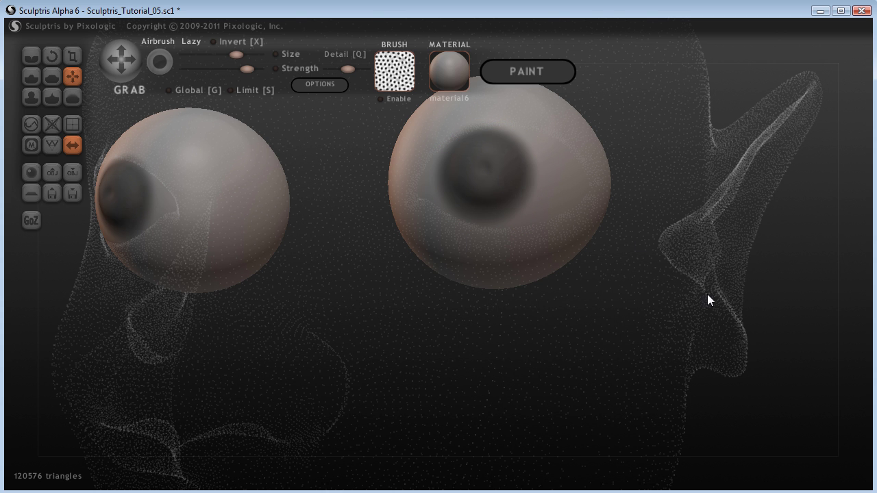
{"action": "left_click", "coordinate": [791, 301], "text": "ctrl"}
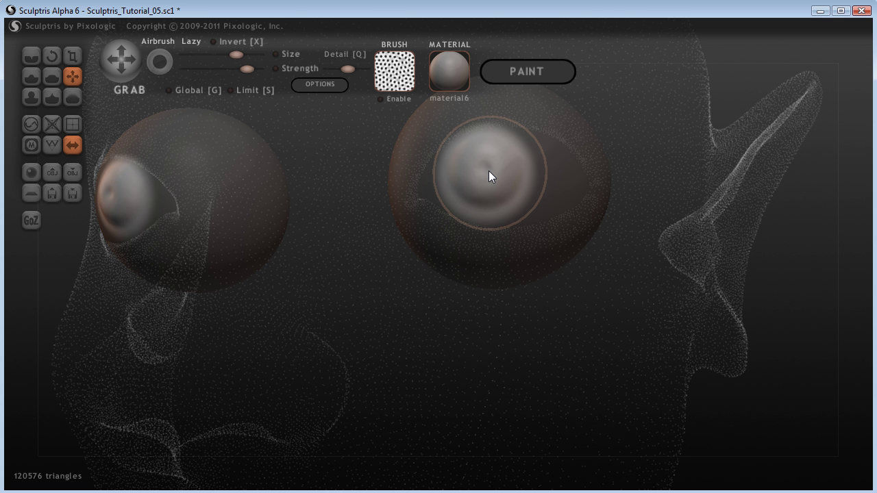
{"action": "mouse_move", "coordinate": [488, 171]}
{"action": "left_mouse_down"}
{"action": "mouse_move", "coordinate": [492, 178]}
{"action": "mouse_move", "coordinate": [486, 170]}
{"action": "left_mouse_up"}
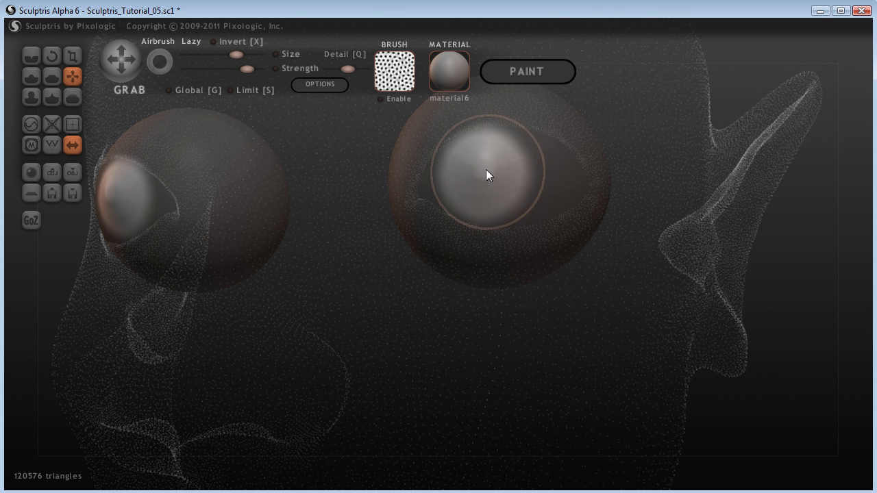
{"action": "left_click", "coordinate": [51, 76]}
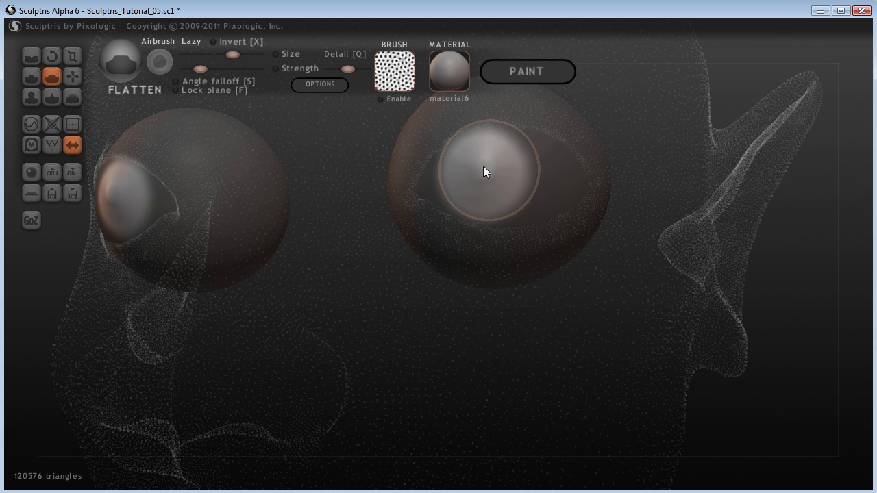
{"action": "left_click_drag", "start_coordinate": [483, 166], "coordinate": [486, 174]}
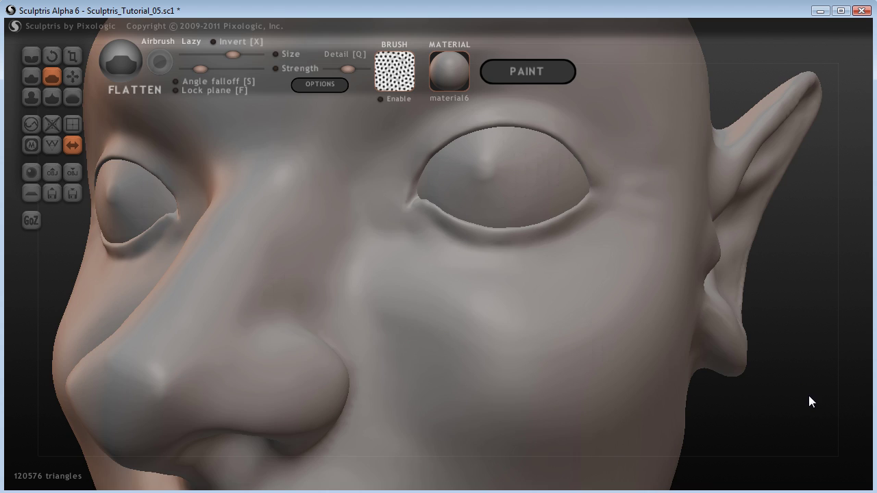
Raise the Flatten strength and flatten a round area inside the eye
{"action": "scroll", "coordinate": [806, 393], "scroll_direction": "down", "scroll_amount": 8}
{"action": "mouse_move", "coordinate": [622, 381]}
{"action": "left_mouse_down"}
{"action": "mouse_move", "coordinate": [654, 395]}
{"action": "mouse_move", "coordinate": [739, 390]}
{"action": "mouse_move", "coordinate": [617, 385]}
{"action": "left_mouse_up"}
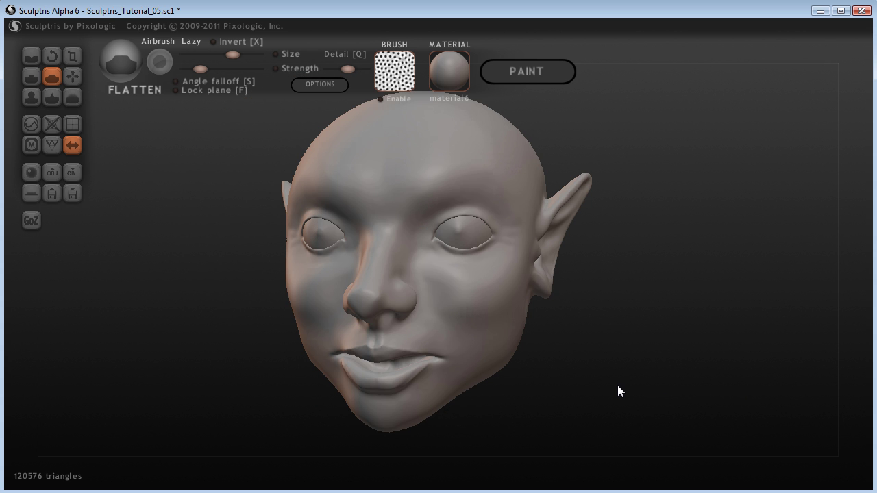
{"action": "mouse_move", "coordinate": [617, 385]}
{"action": "left_mouse_down"}
{"action": "mouse_move", "coordinate": [686, 382]}
{"action": "mouse_move", "coordinate": [588, 390]}
{"action": "mouse_move", "coordinate": [694, 395]}
{"action": "mouse_move", "coordinate": [614, 384]}
{"action": "mouse_move", "coordinate": [681, 376]}
{"action": "mouse_move", "coordinate": [688, 382]}
{"action": "mouse_move", "coordinate": [624, 391]}
{"action": "left_mouse_up"}
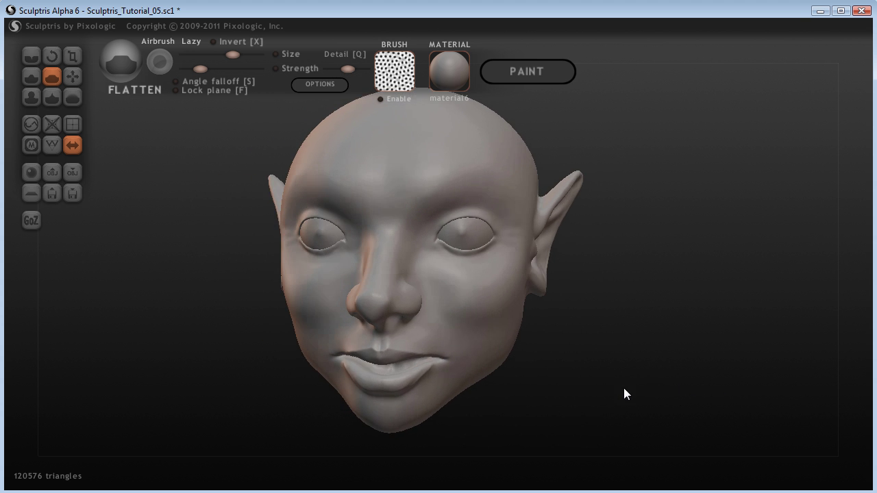
{"action": "scroll", "coordinate": [534, 197], "scroll_direction": "up", "scroll_amount": 5}
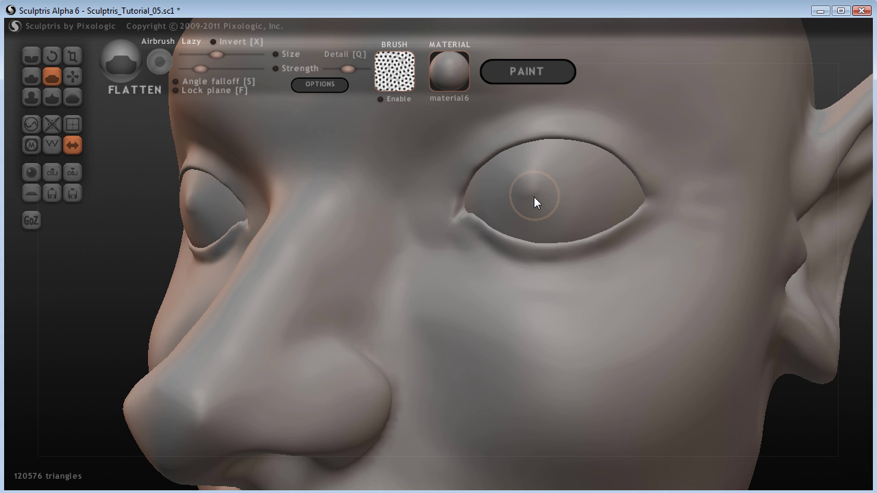
{"action": "key", "text": "Right"}
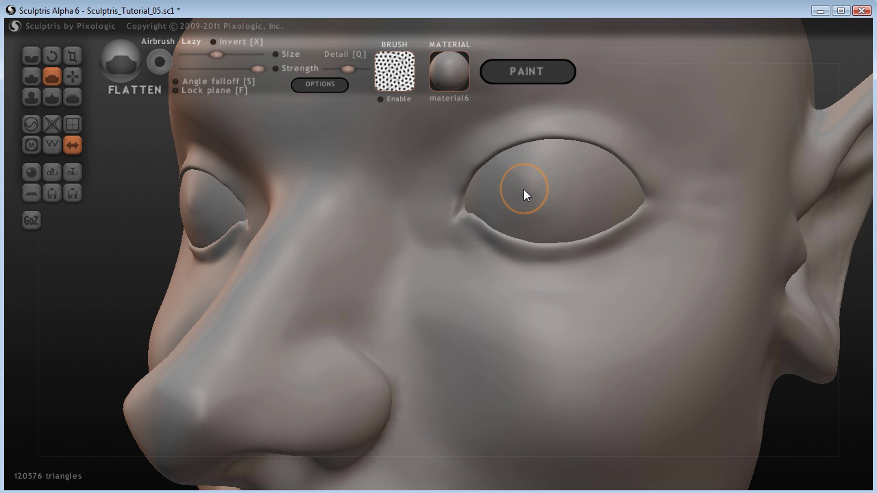
{"action": "left_click_drag", "start_coordinate": [525, 186], "coordinate": [551, 186]}
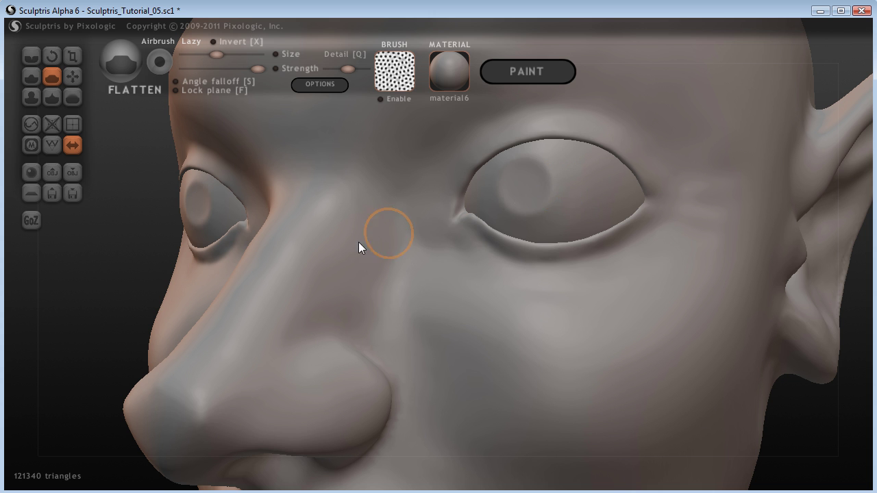
Flatten the iris bulge on the right eye, undo once, and flatten it again
{"action": "scroll", "coordinate": [570, 217], "scroll_direction": "down", "scroll_amount": 5}
{"action": "left_click_drag", "start_coordinate": [738, 414], "coordinate": [756, 375]}
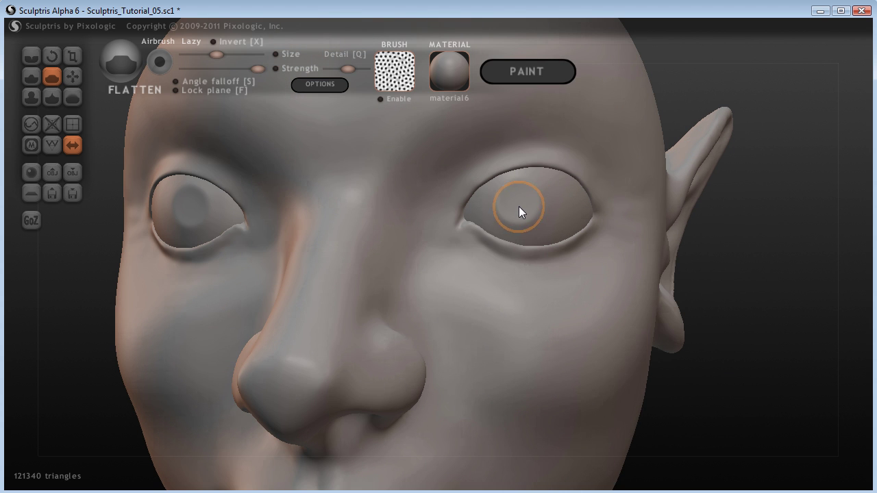
{"action": "scroll", "coordinate": [519, 206], "scroll_direction": "up", "scroll_amount": 2}
{"action": "mouse_move", "coordinate": [519, 205]}
{"action": "left_mouse_down"}
{"action": "mouse_move", "coordinate": [579, 229]}
{"action": "mouse_move", "coordinate": [596, 252]}
{"action": "left_mouse_up"}
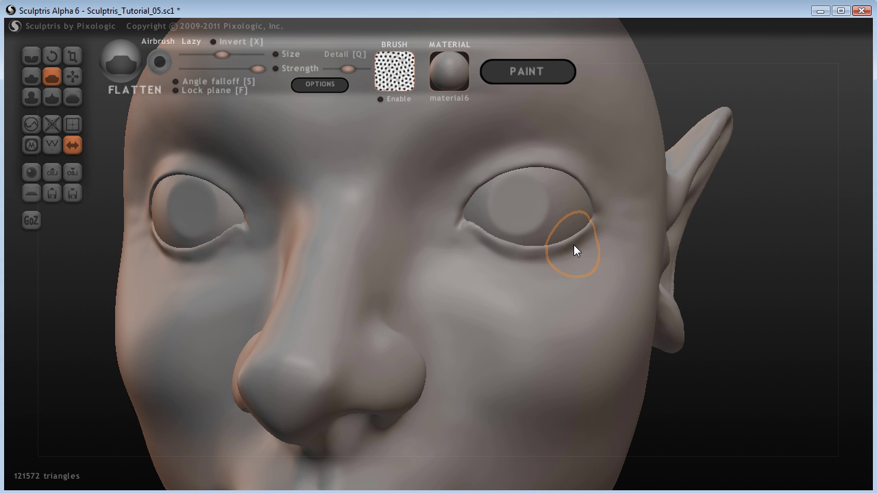
{"action": "key", "text": "ctrl+z"}
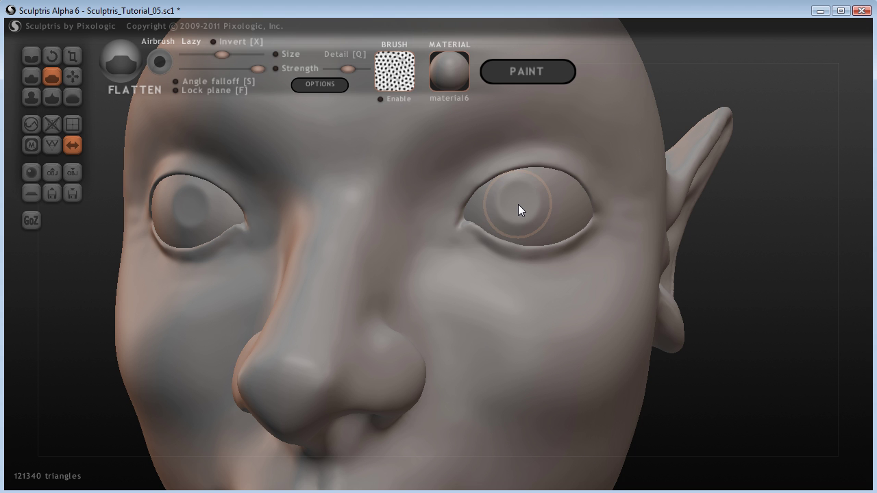
{"action": "left_click_drag", "start_coordinate": [518, 205], "coordinate": [520, 202]}
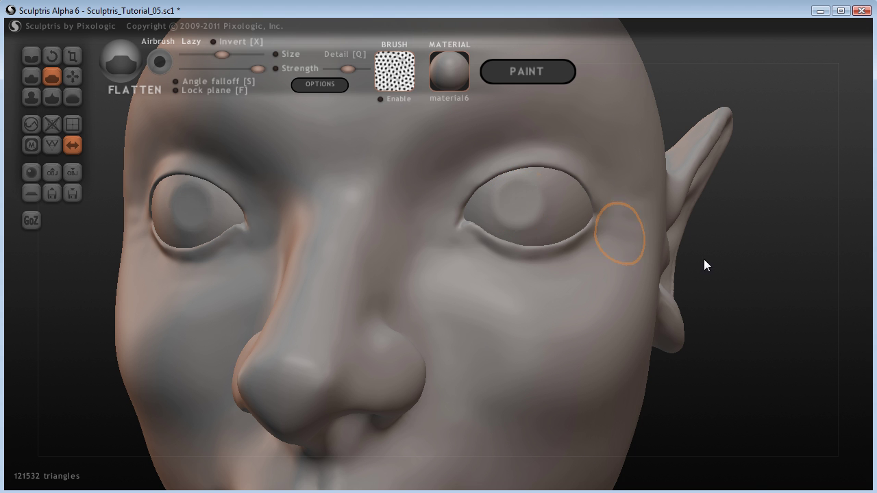
{"action": "left_click_drag", "start_coordinate": [796, 346], "coordinate": [710, 328]}
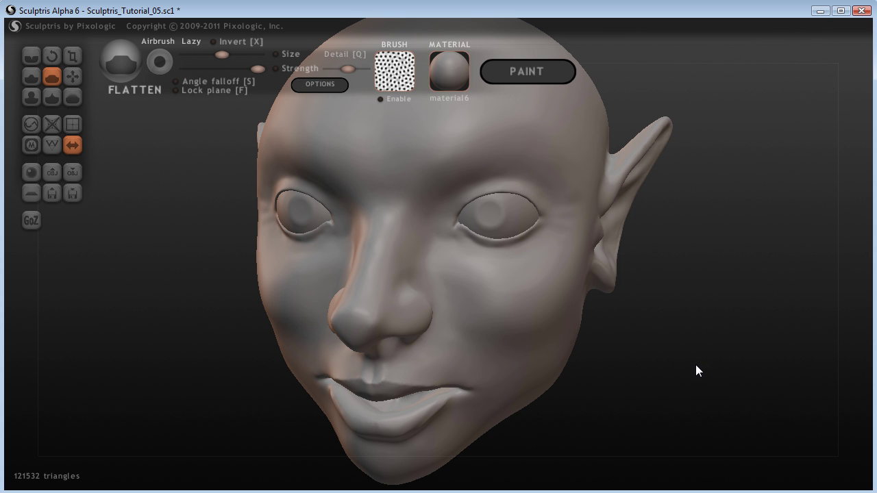
Rotate and zoom out to review the smoothed-eye head at 121532 triangles
{"action": "left_click_drag", "start_coordinate": [696, 365], "coordinate": [490, 392]}
{"action": "scroll", "coordinate": [631, 385], "scroll_direction": "down", "scroll_amount": 3}
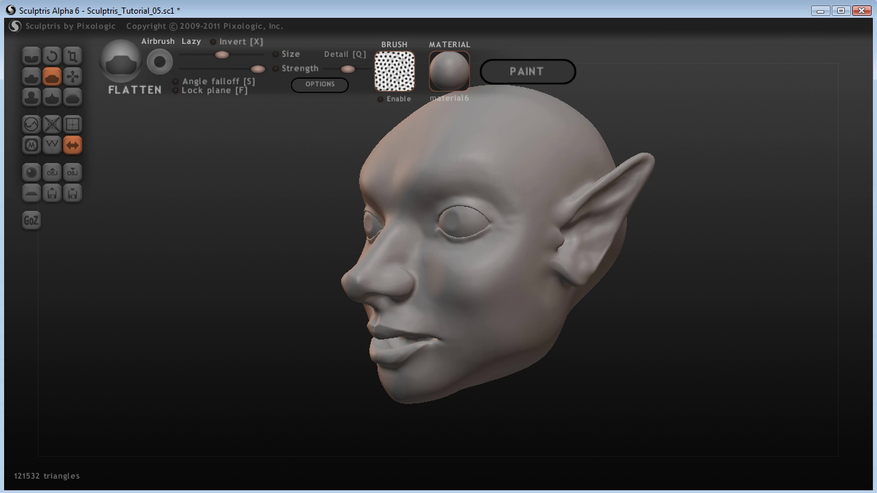